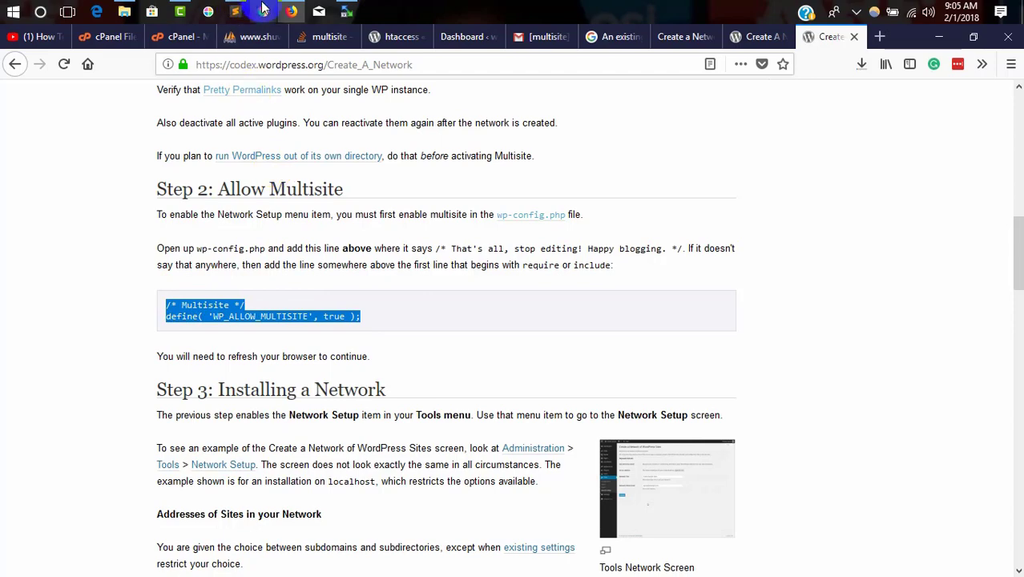
Step: Open /public_html/multisite/wp-config.php from WinSCP in the text editor
left_click(350, 10)
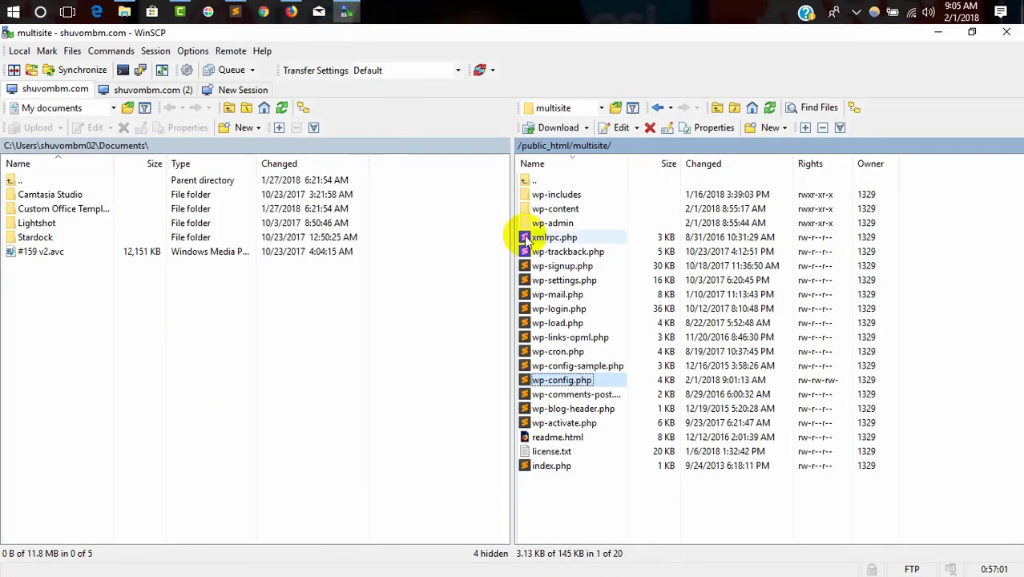
double_click(550, 383)
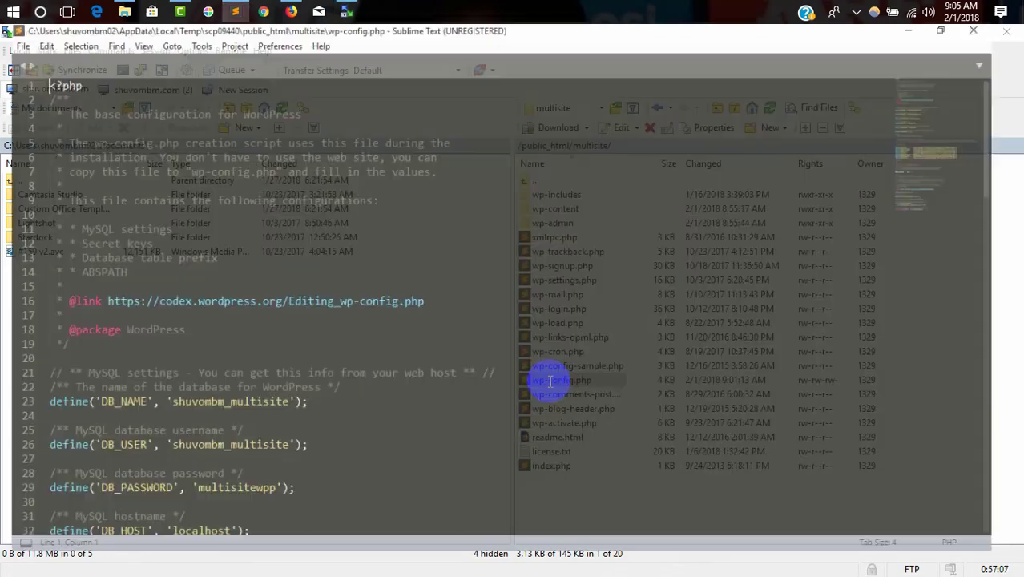
Step: Paste the WP_ALLOW_MULTISITE define on empty line 84, above the stop-editing comment
scroll(228, 320, "down", 6)
scroll(228, 320, "down", 16)
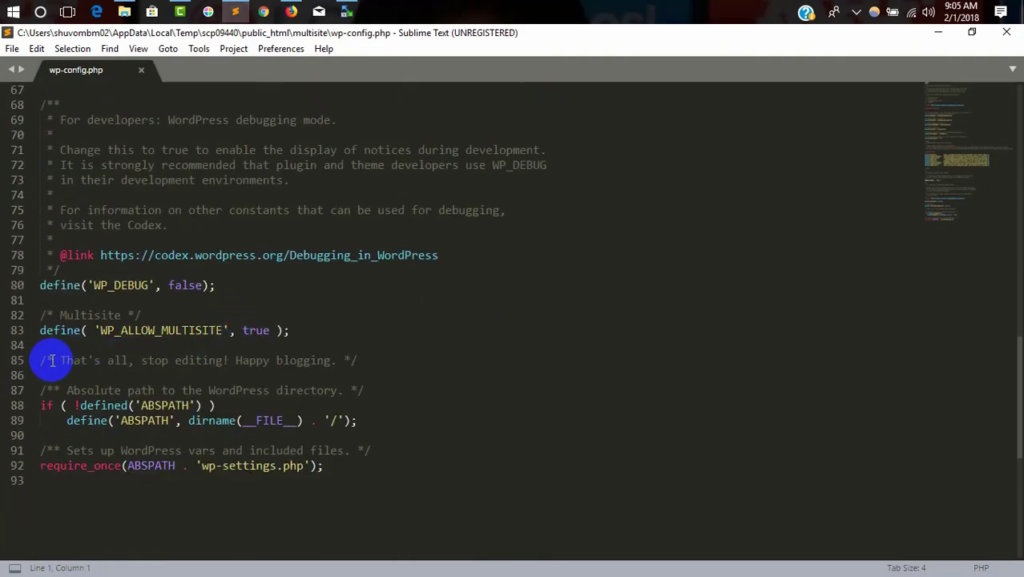
left_click_drag(235, 361, 46, 361)
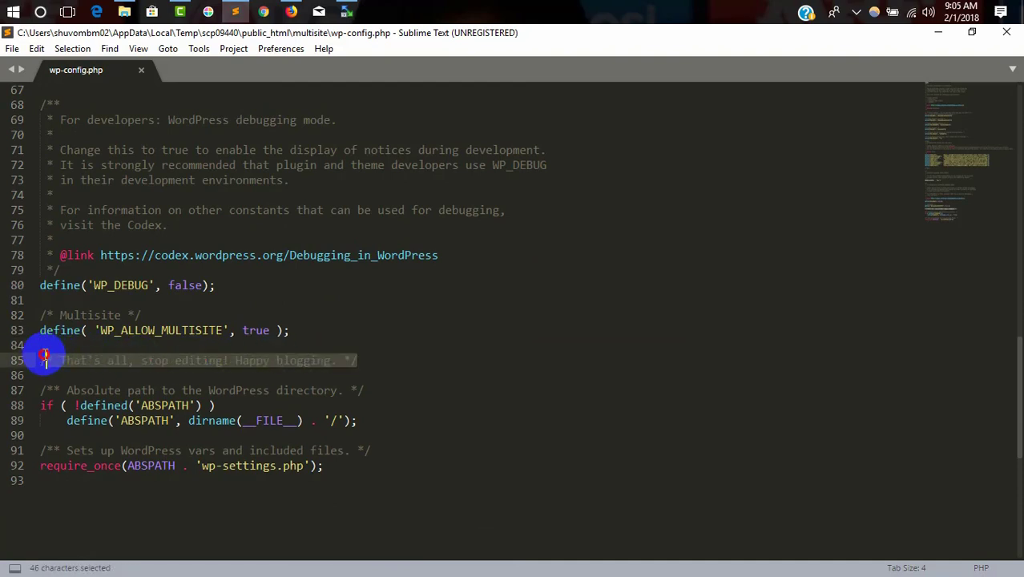
left_click(51, 343)
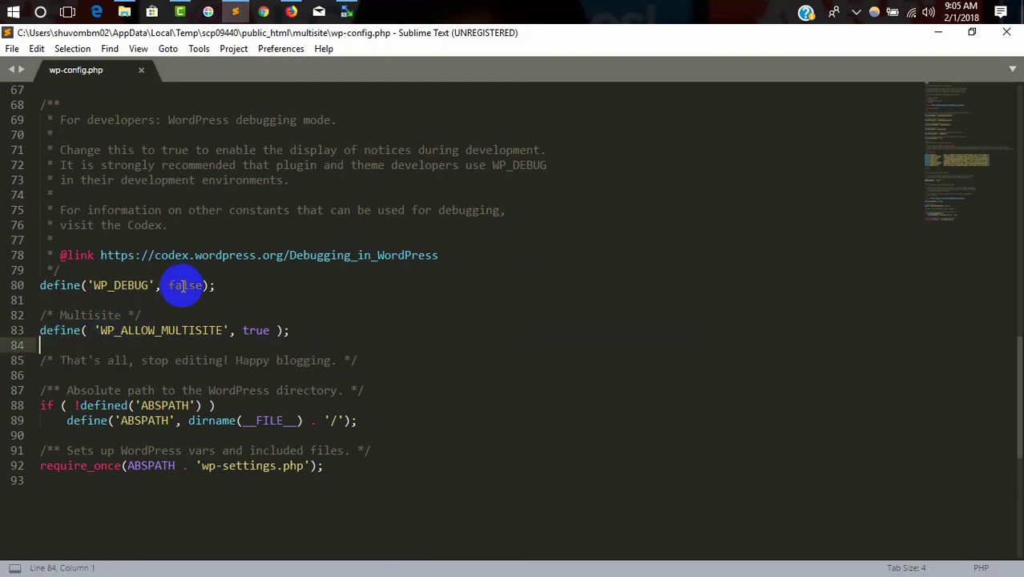
type("/* Multisite */ define( 'WP_ALLOW_MULTISITE', true );")
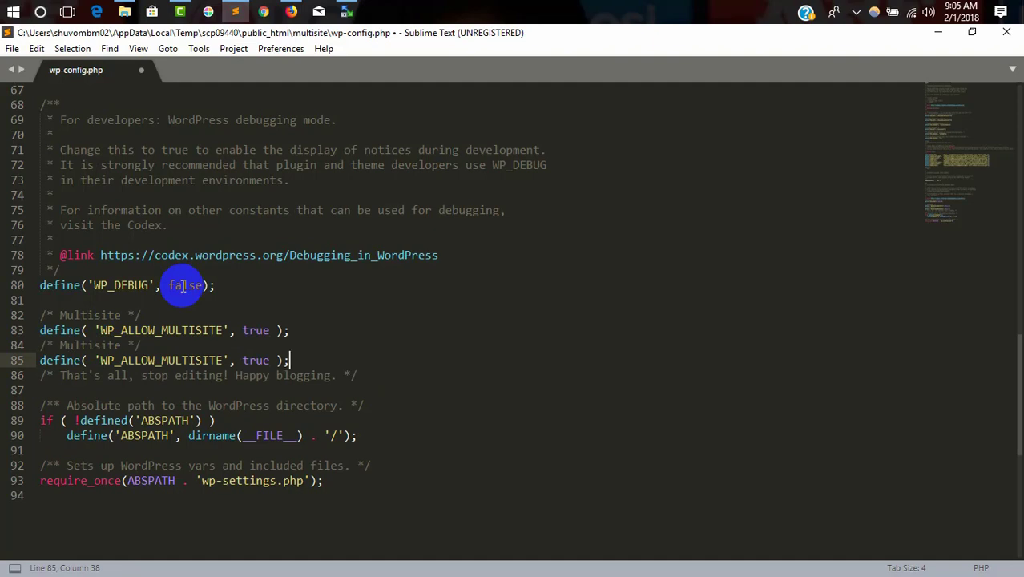
Step: Add blank lines around the new define block and save wp-config.php
key("Return")
left_click(312, 328)
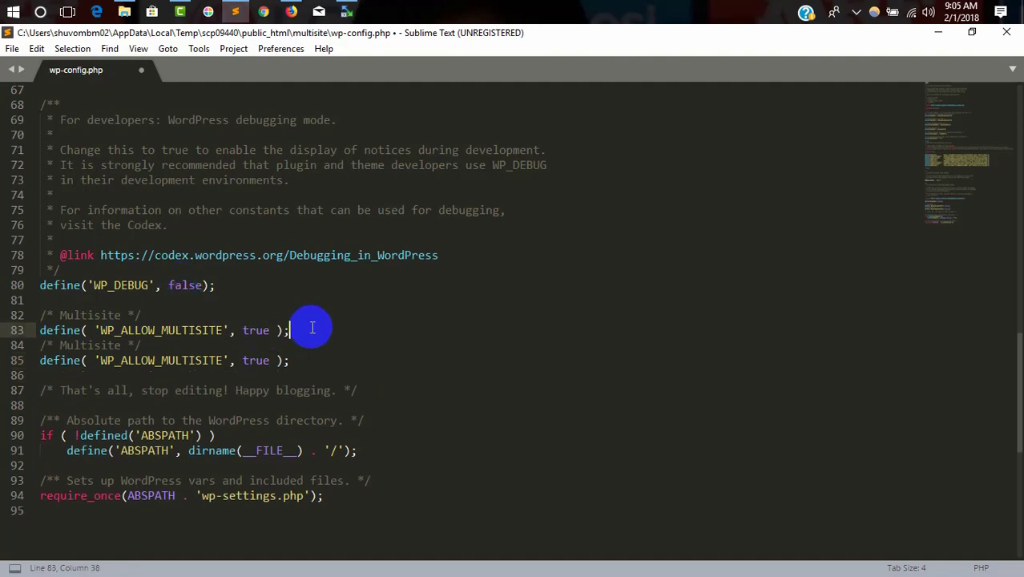
key("Return")
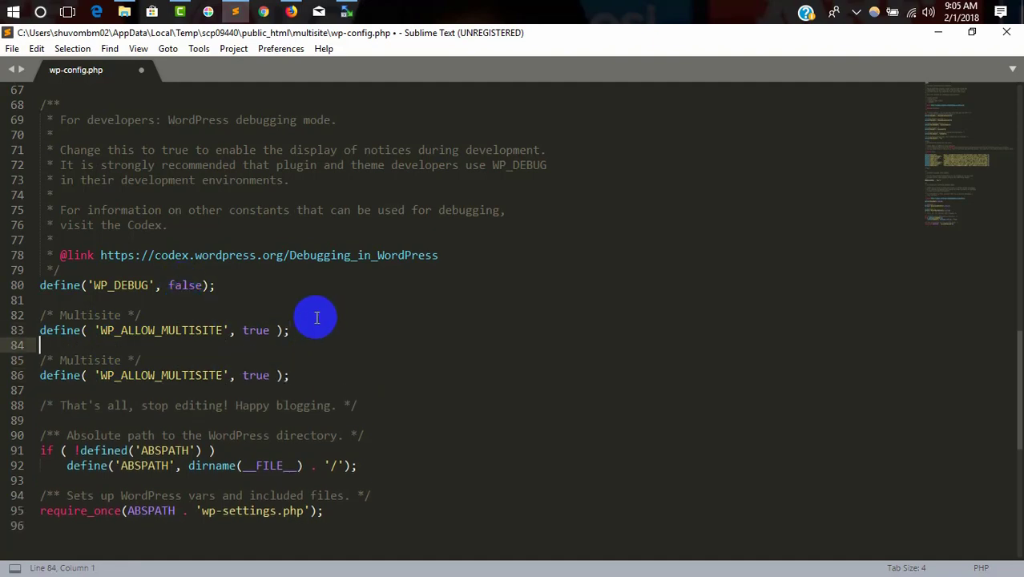
key("ctrl+s")
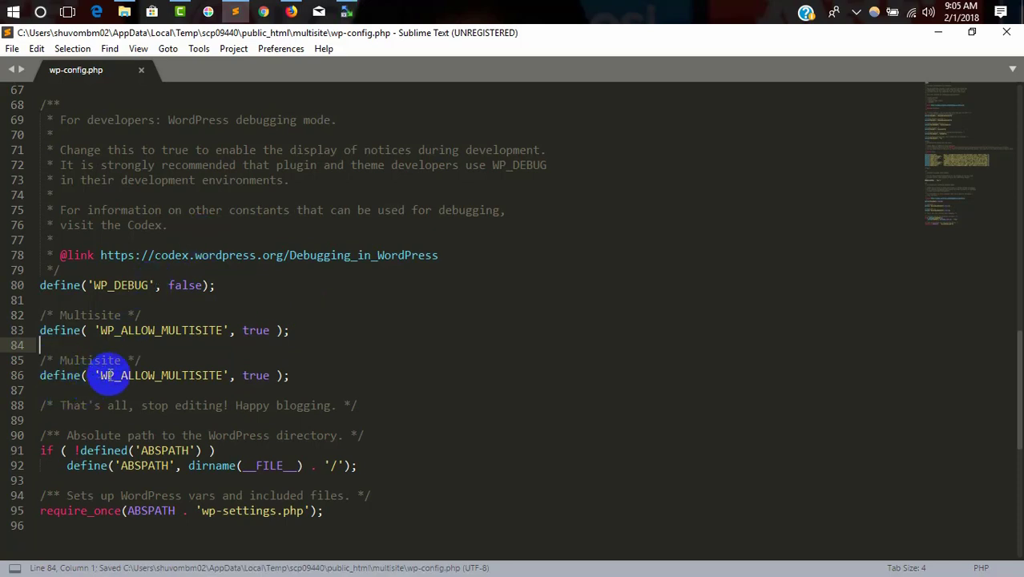
left_click(291, 11)
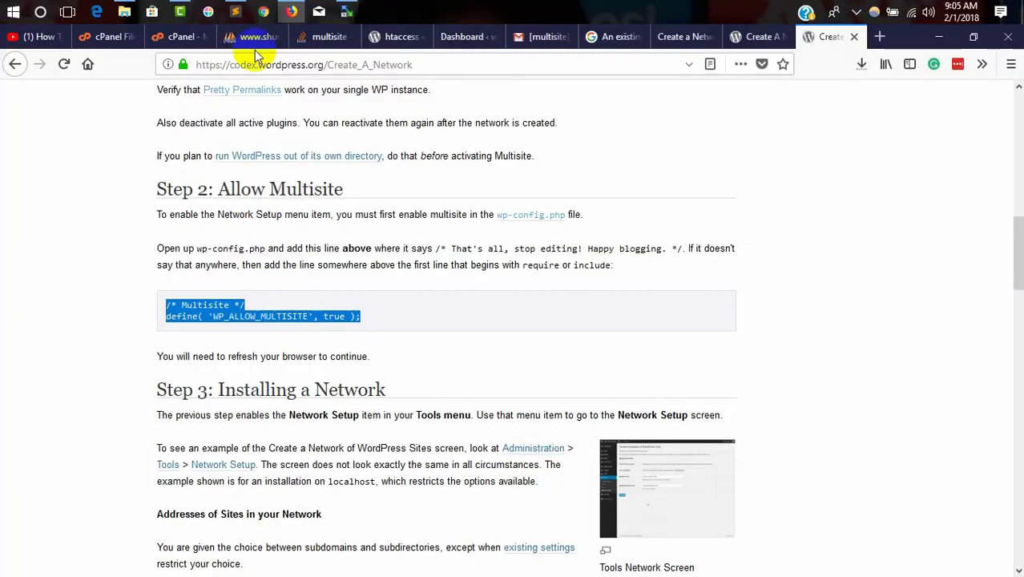
Step: Go to the Dashboard, then Tools > Network Setup, to show the Network Details form
left_click(686, 36)
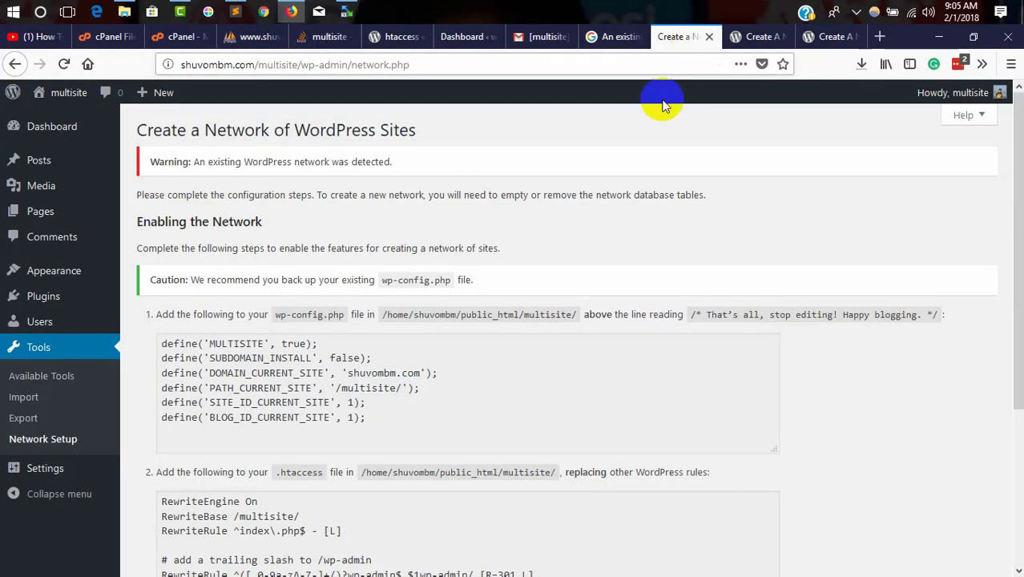
left_click(60, 136)
scroll(400, 193, "down", 5)
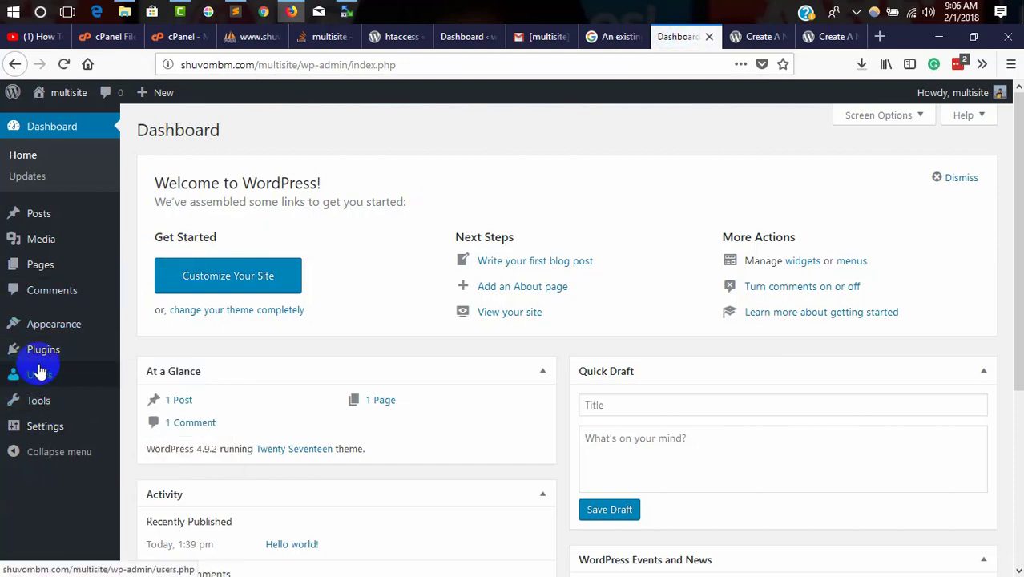
mouse_move(38, 373)
mouse_move(35, 400)
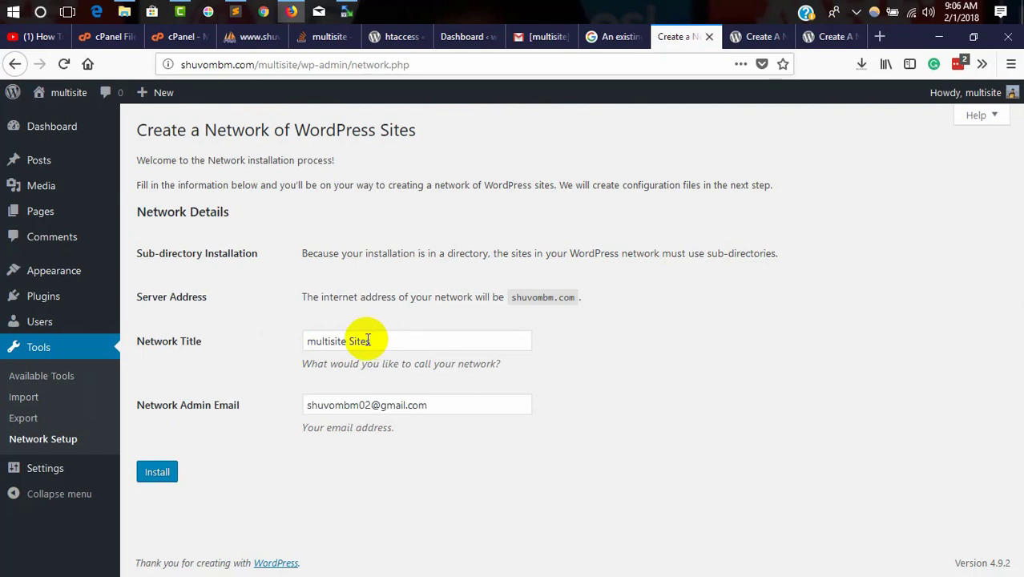
Step: Install the network with Network Title 'multisite Sites' and the shown admin email
left_click_drag(368, 341, 300, 340)
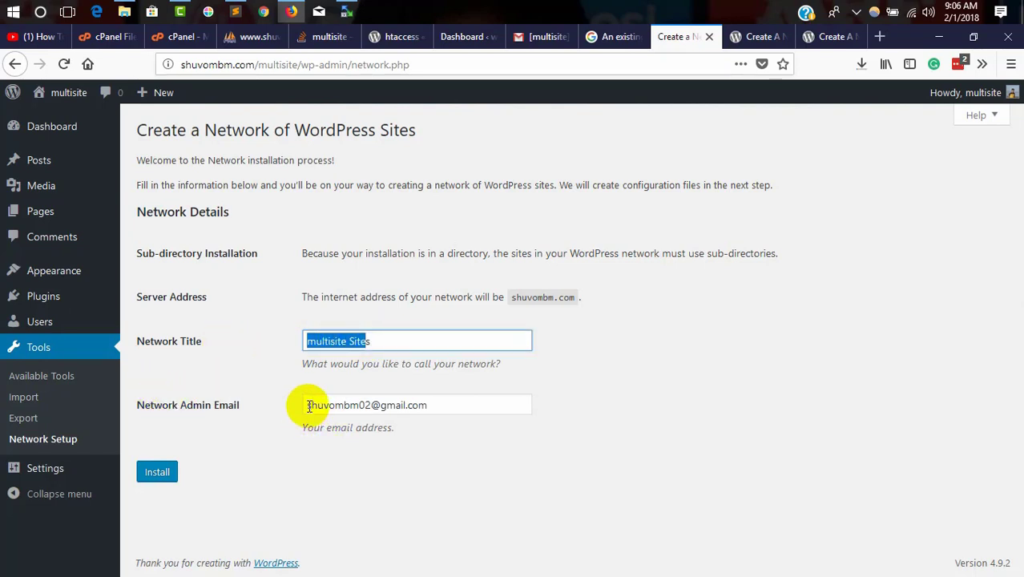
left_click_drag(309, 406, 452, 406)
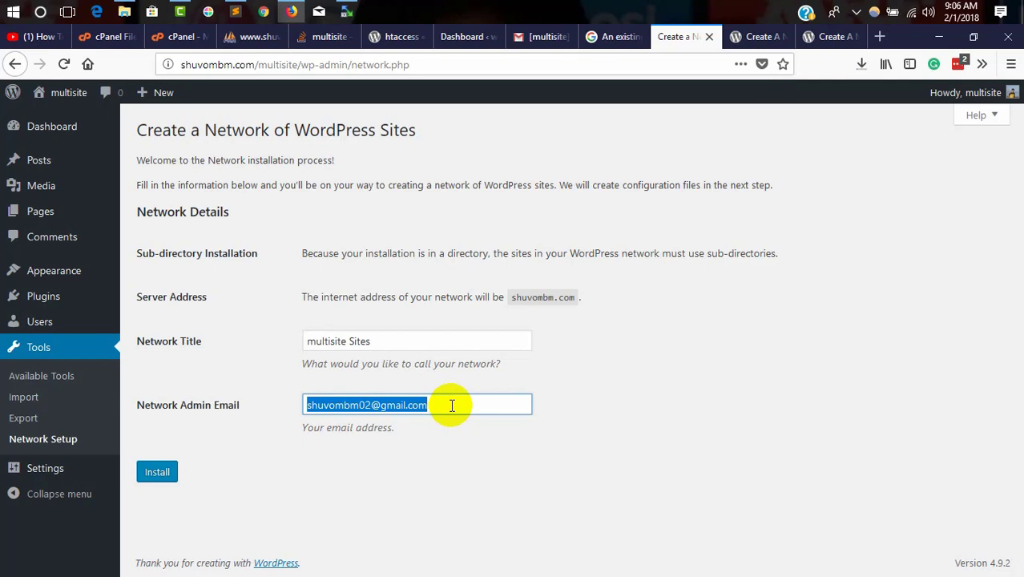
left_click(162, 472)
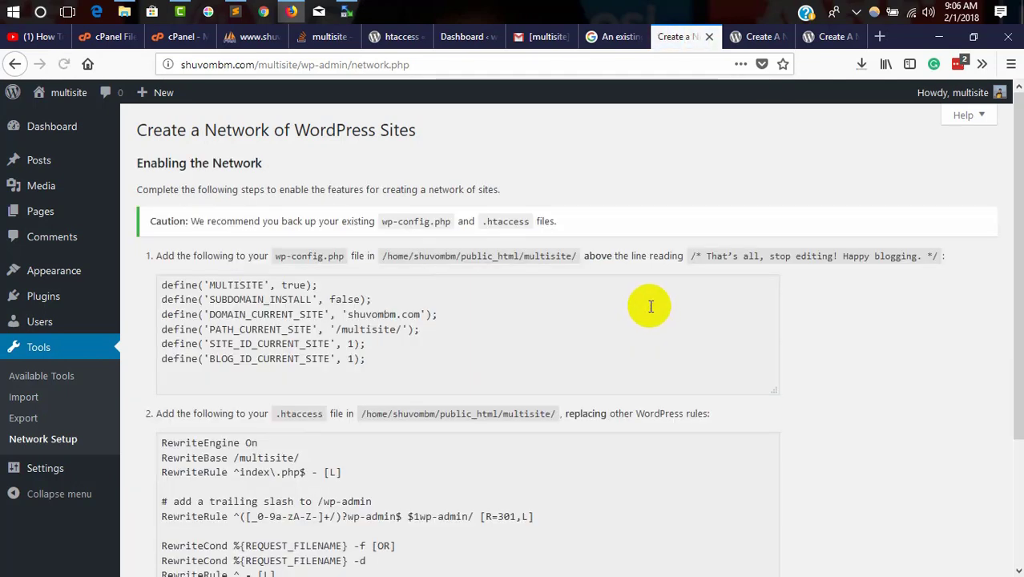
Step: Select the generated wp-config.php define lines on the Enabling the Network page
scroll(556, 327, "down", 3)
scroll(403, 359, "up", 4)
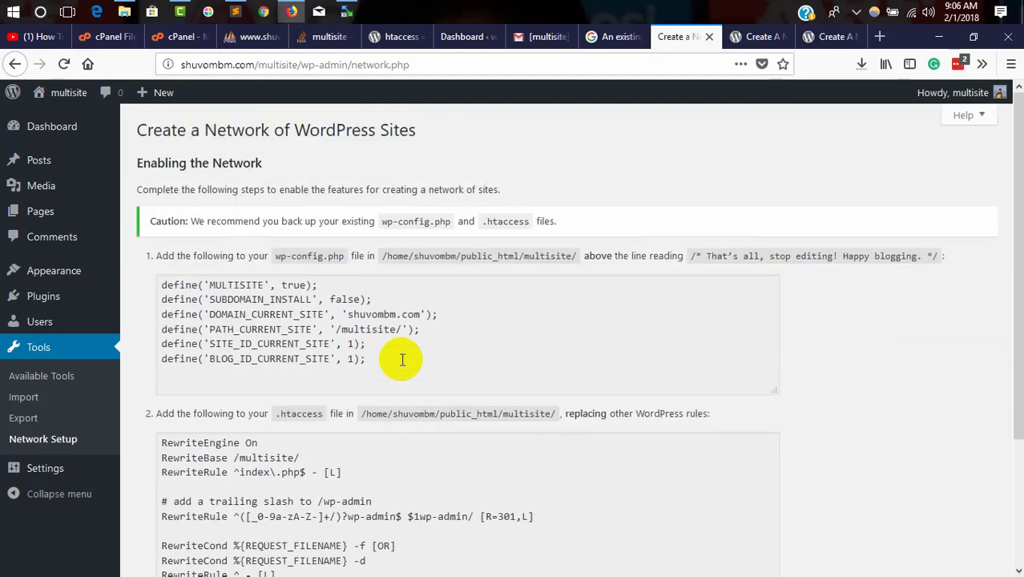
scroll(402, 360, "down", 2)
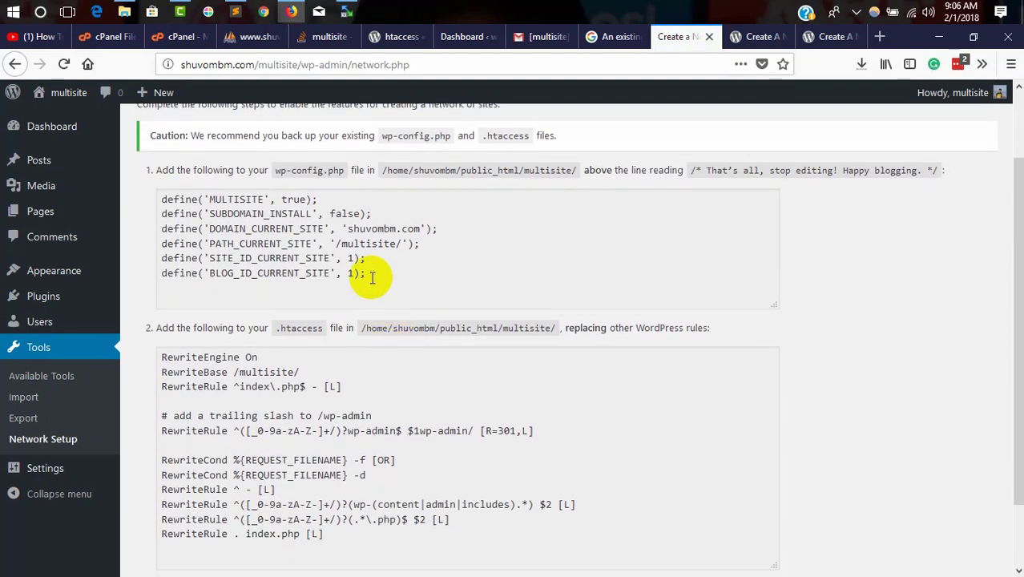
left_click_drag(365, 273, 179, 214)
left_click_drag(325, 476, 242, 413)
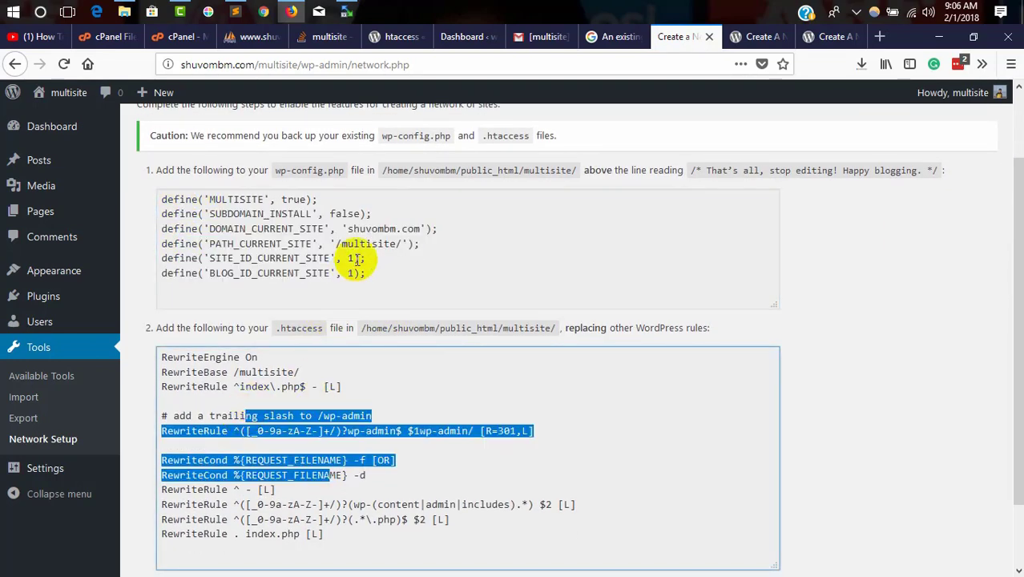
left_click_drag(364, 276, 148, 195)
key("ctrl+c")
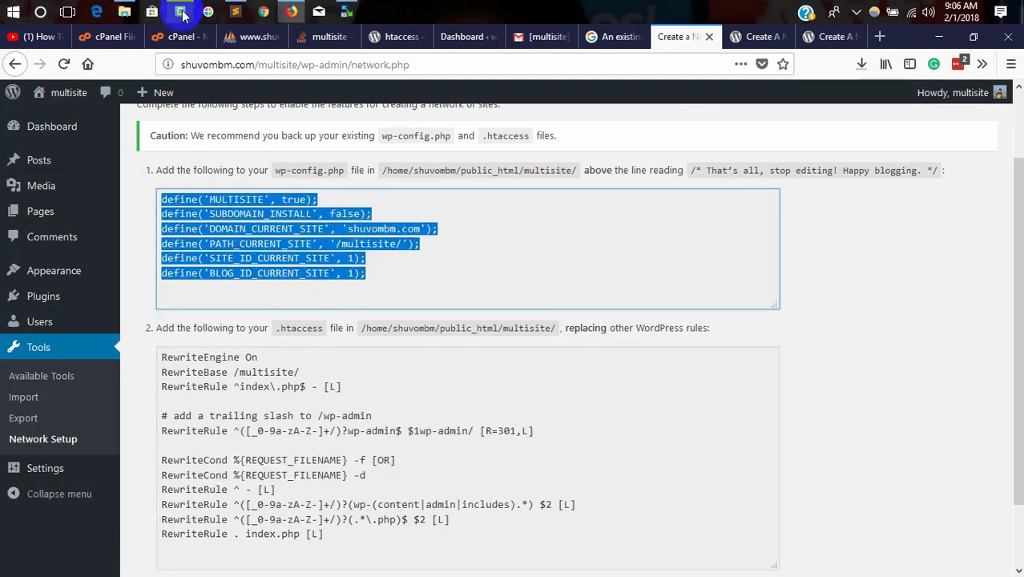
Step: Paste the six network defines, MULTISITE through BLOG_ID_CURRENT_SITE, below line 86 and save
left_click(236, 11)
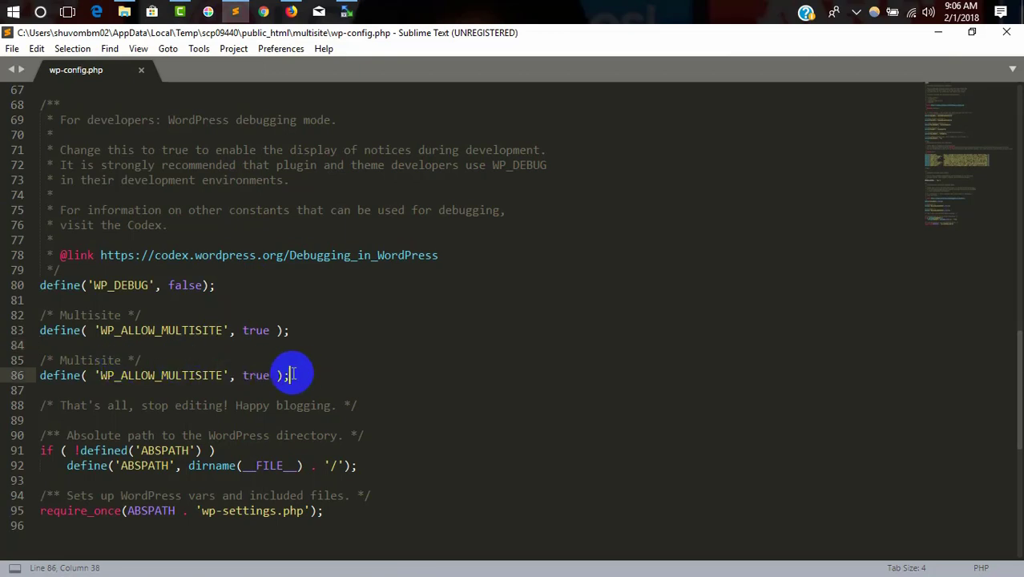
key("Return")
key("Return")
key("ctrl+v")
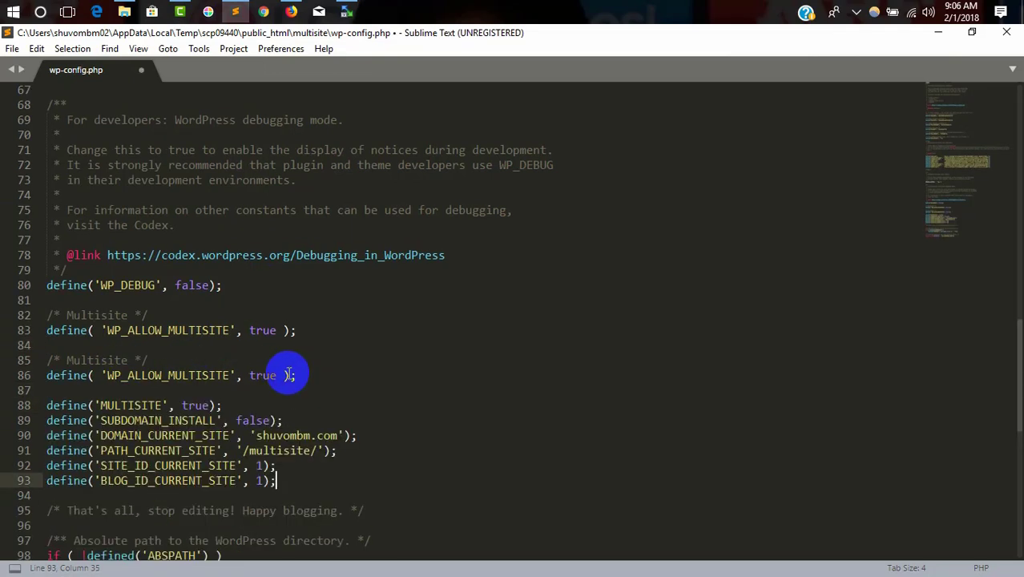
key("ctrl+s")
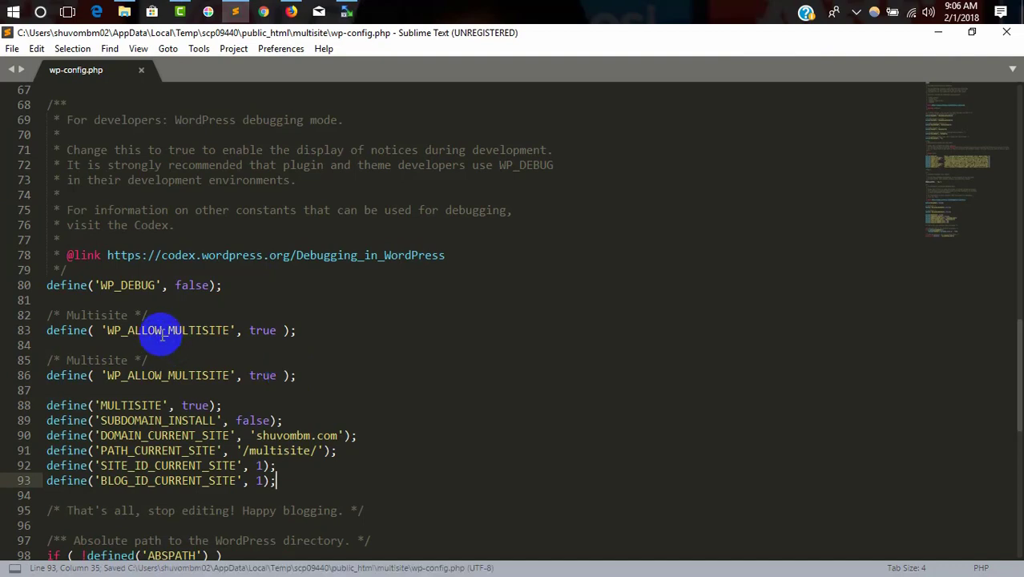
scroll(152, 360, "down", 2)
left_click_drag(48, 420, 350, 419)
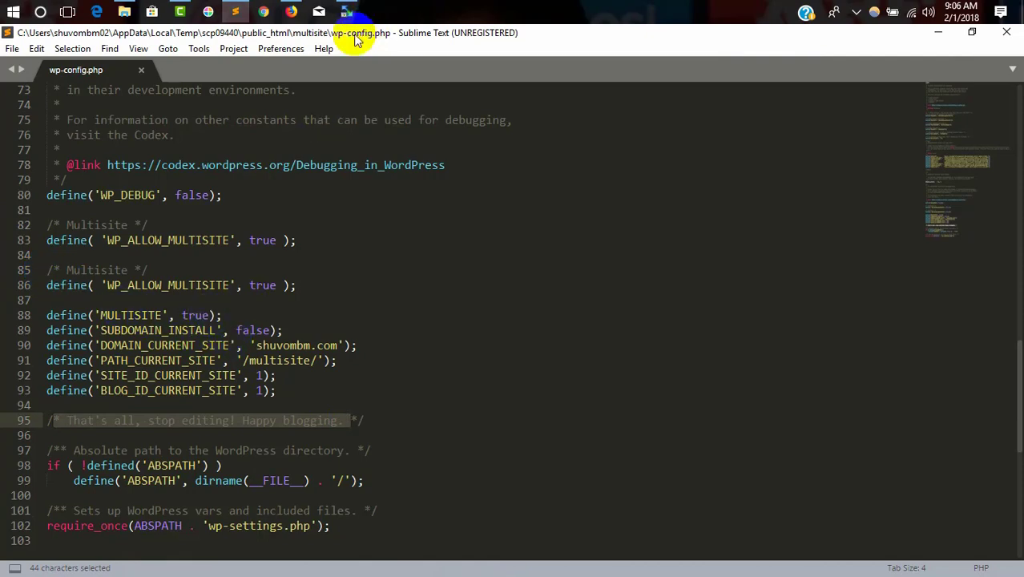
left_click(291, 11)
scroll(450, 333, "down", 2)
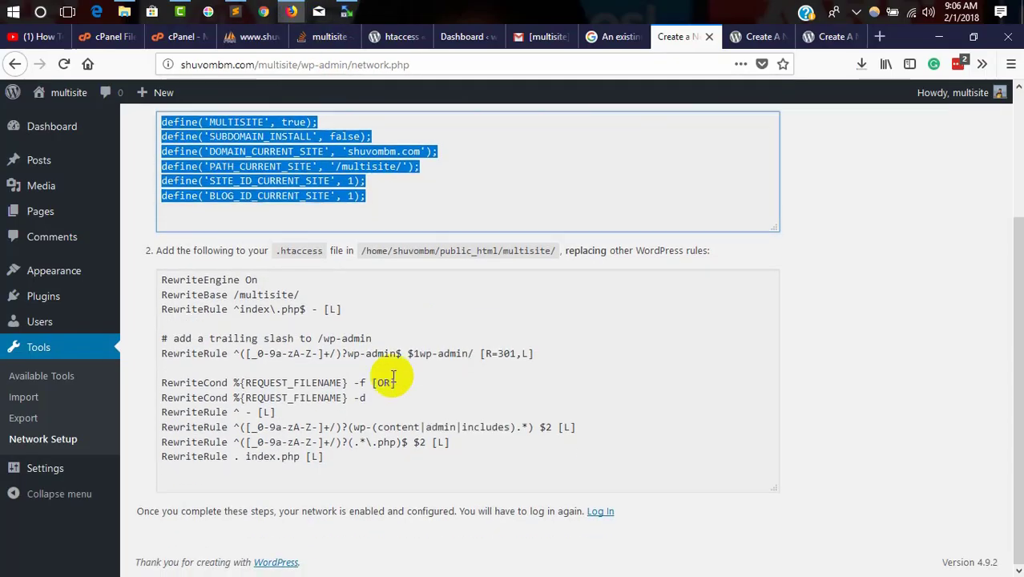
Step: Select the full .htaccess rewrite rules block on Network Setup and go to cPanel
left_click_drag(327, 461, 168, 282)
key("ctrl+c")
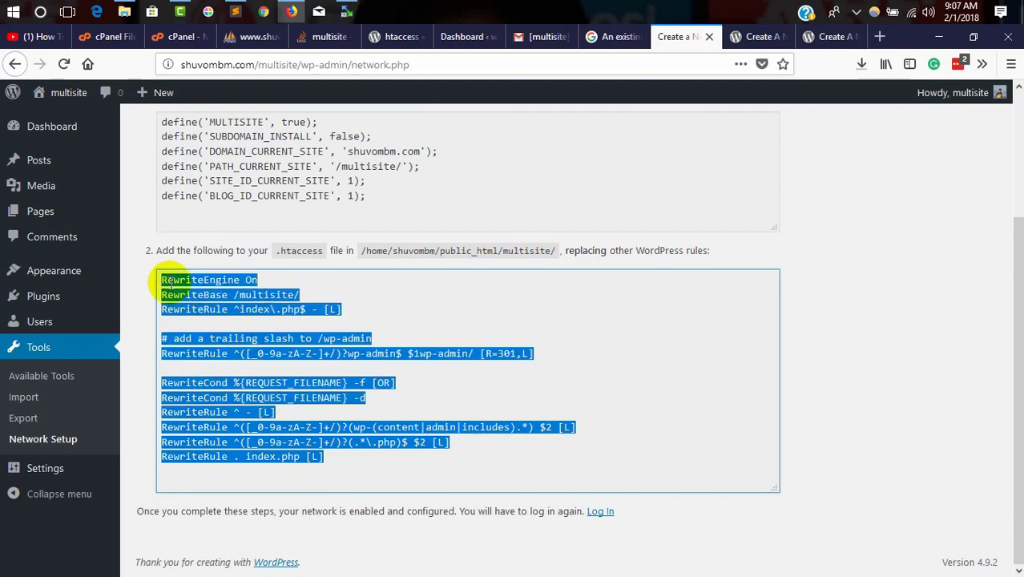
left_click(169, 39)
scroll(278, 219, "up", 3)
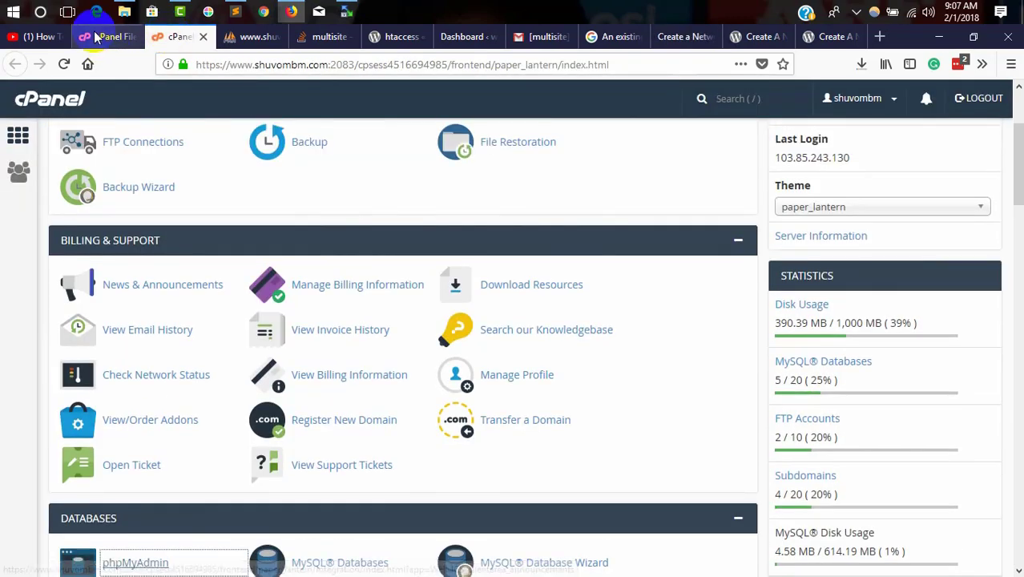
Step: Replace lines 3–8 of the multisite .htaccess with the network rewrite rules and save
left_click(95, 38)
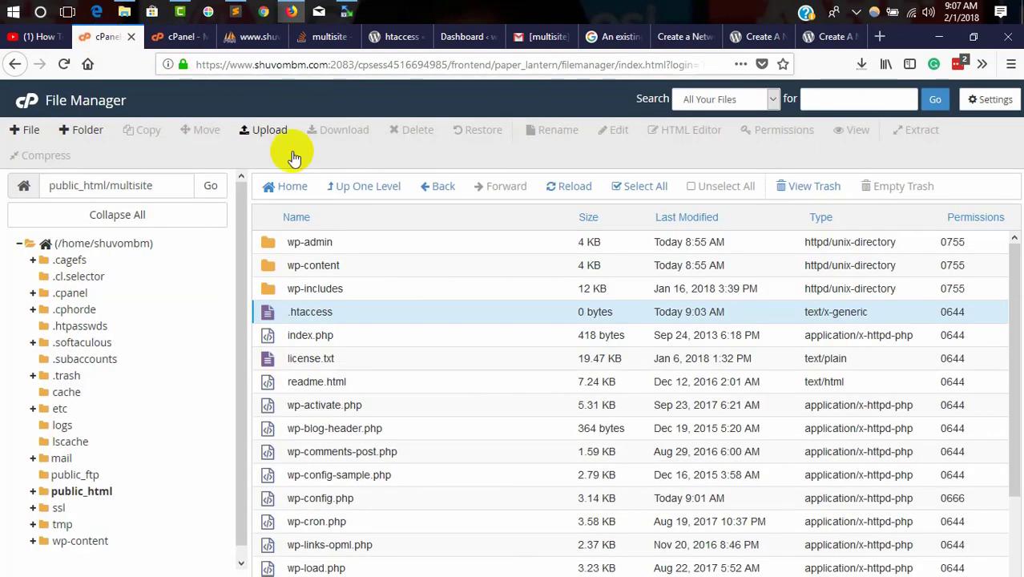
right_click(274, 314)
left_click(311, 365)
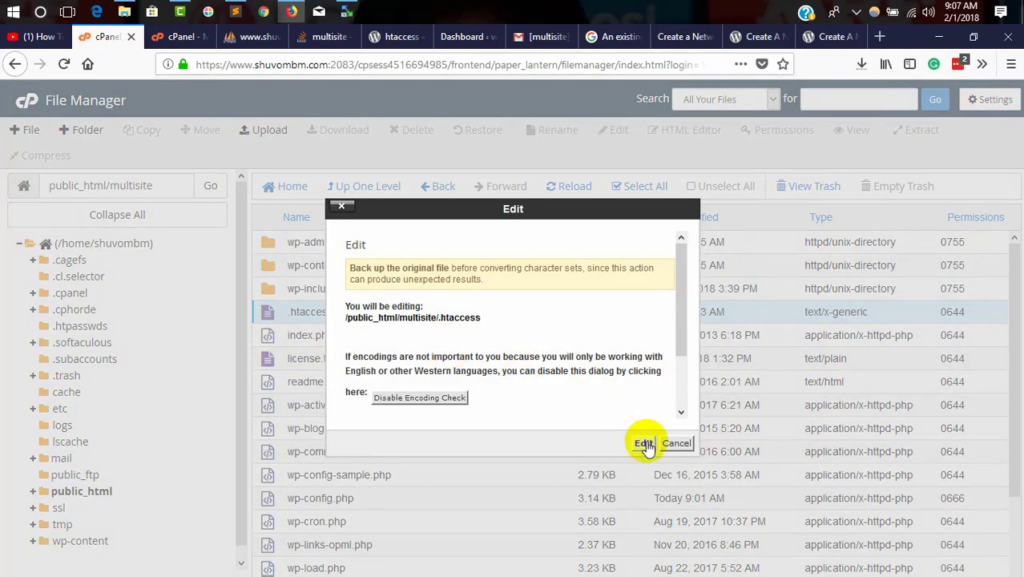
left_click(643, 443)
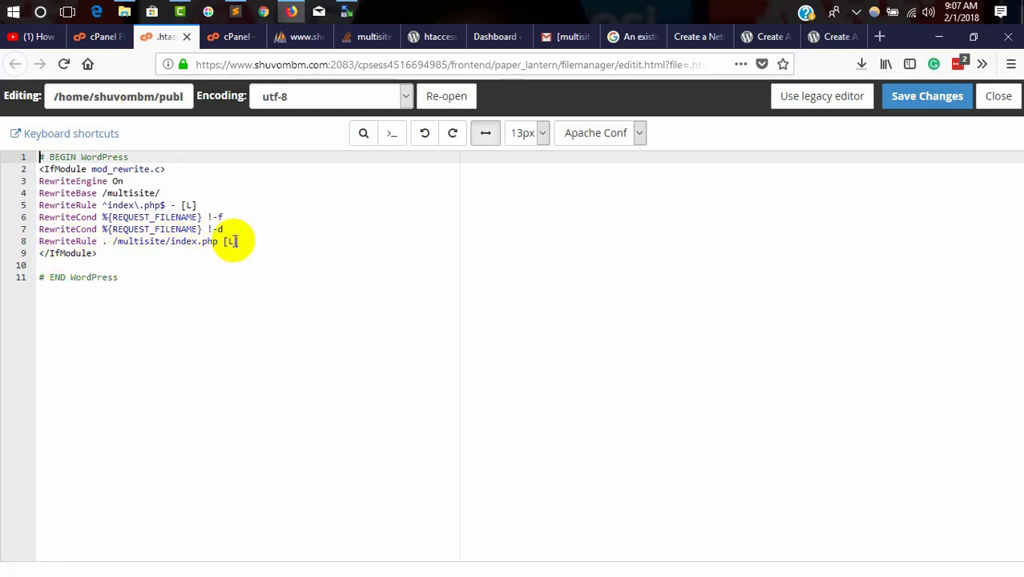
left_click_drag(241, 241, 30, 178)
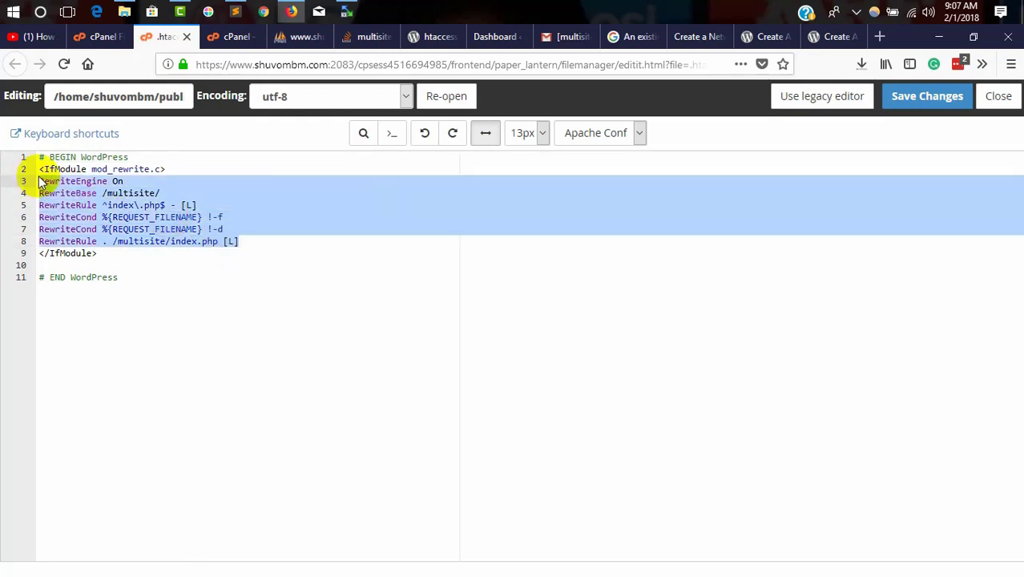
key("BackSpace")
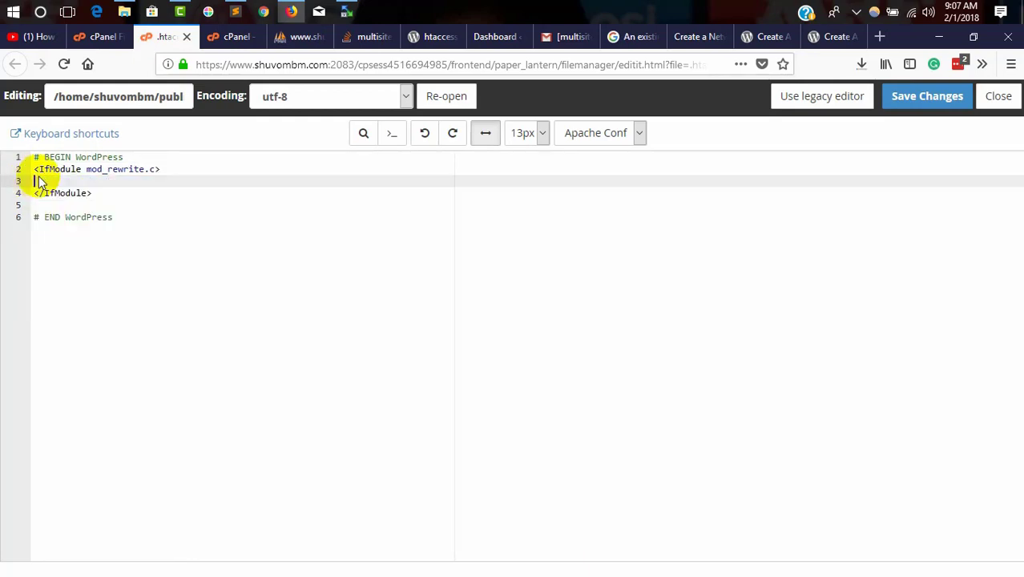
key("ctrl+v")
left_click(922, 99)
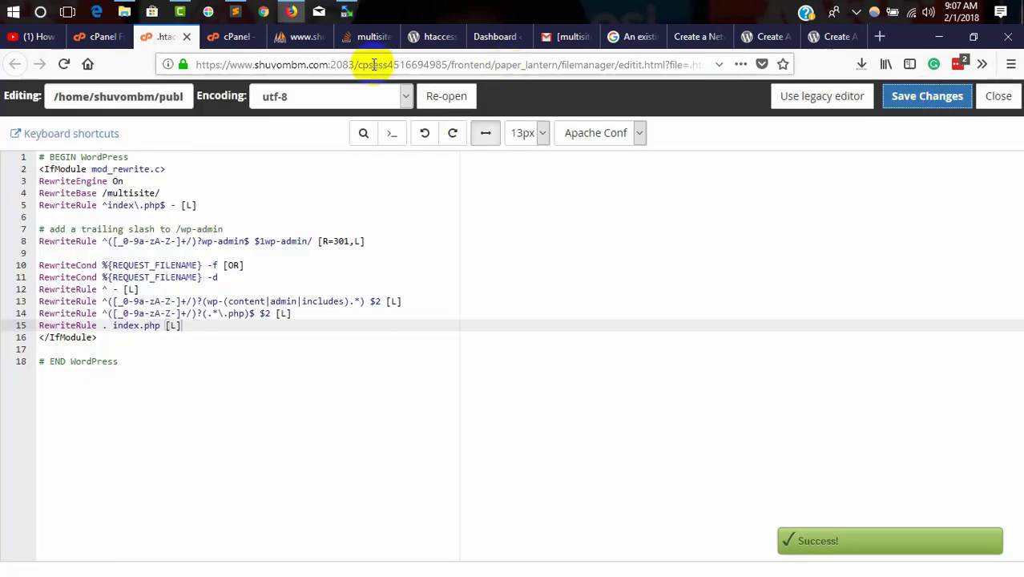
left_click(238, 38)
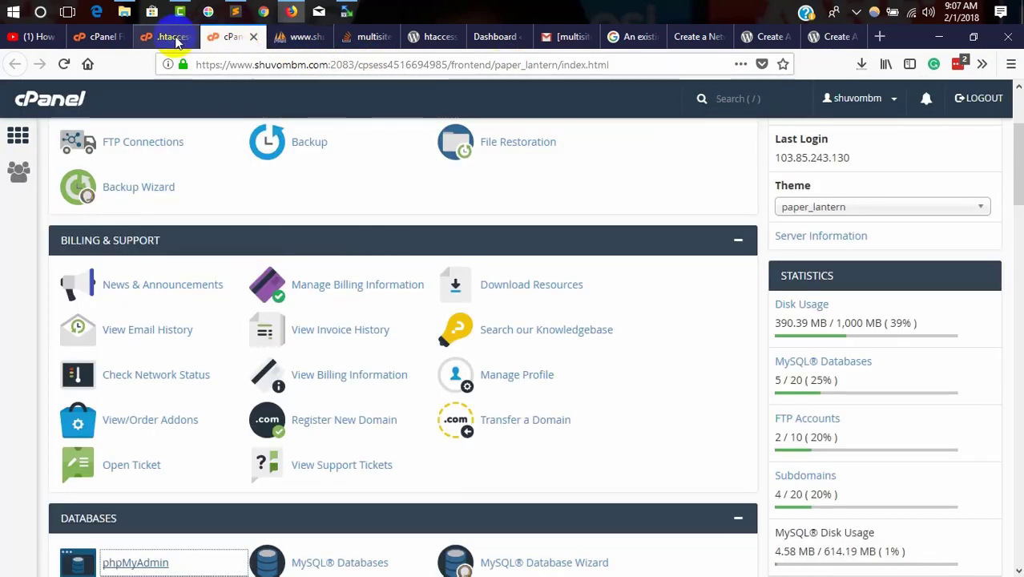
Step: Copy the word 'multisite' from the page address and reload the Create a Network page
left_click(695, 40)
scroll(308, 118, "up", 3)
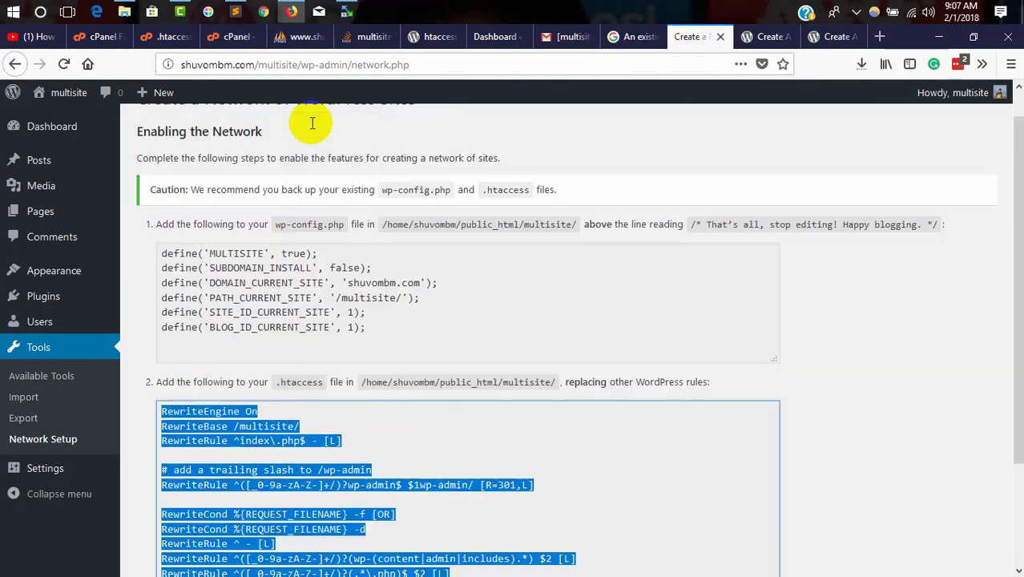
left_click(276, 64)
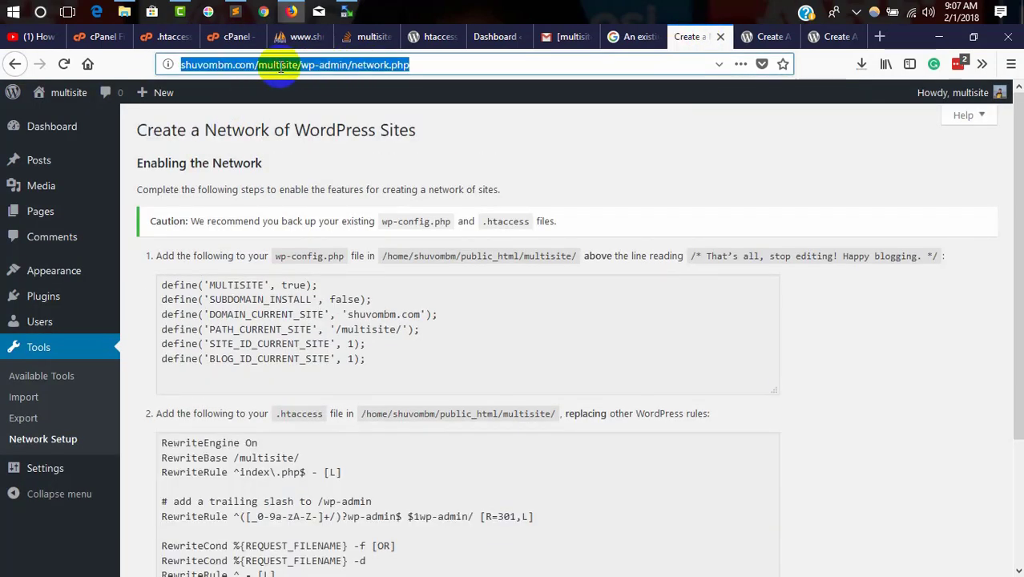
double_click(277, 64)
right_click(278, 68)
left_click(309, 115)
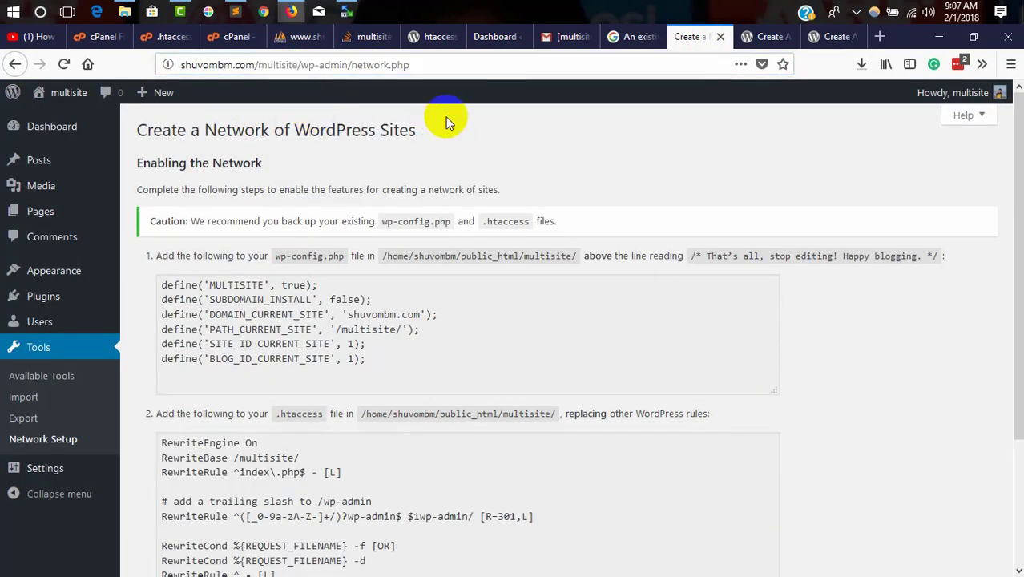
left_click(64, 65)
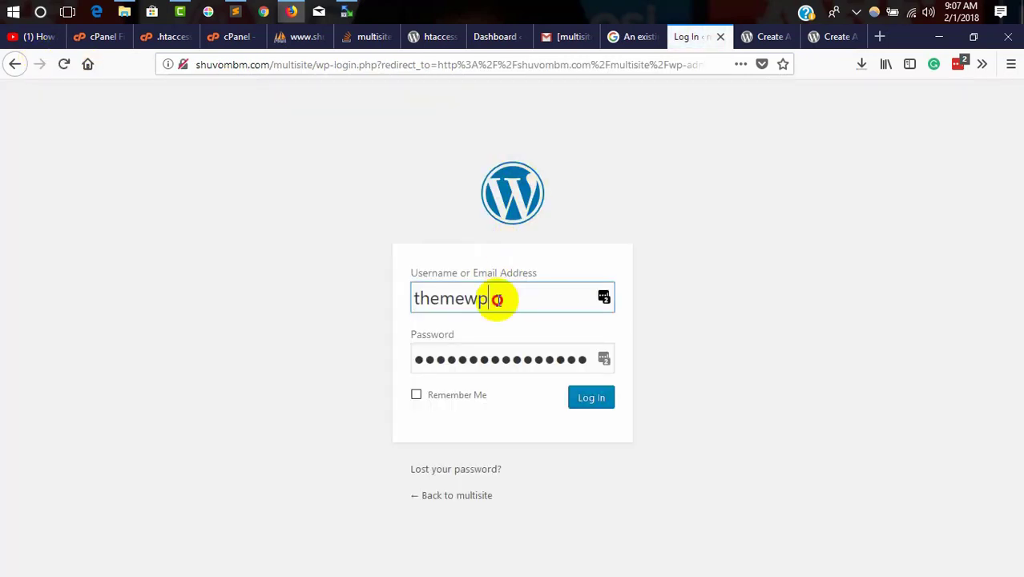
Step: Replace the prefilled username and password with the admin credentials and submit the login
double_click(497, 299)
key("BackSpace")
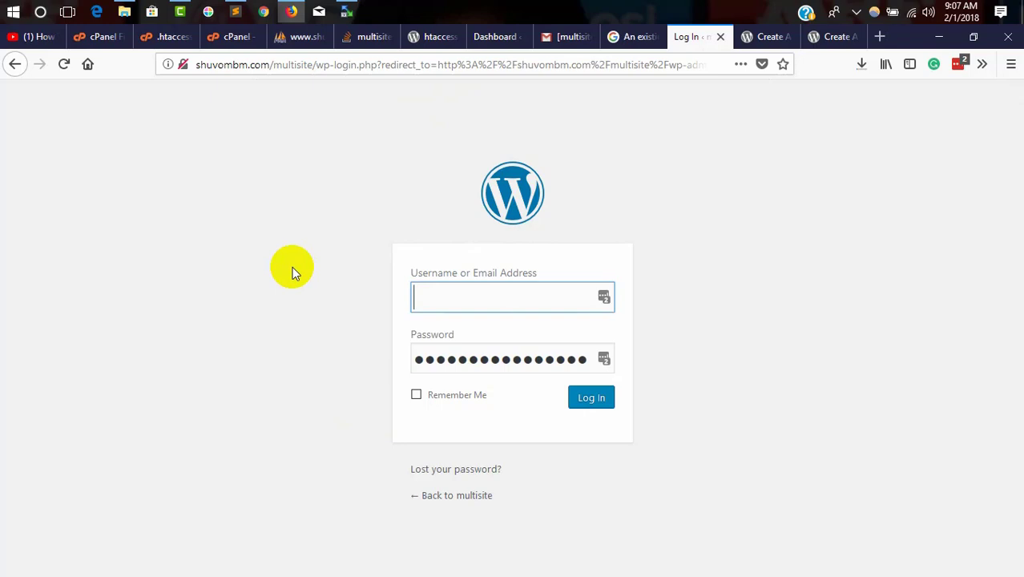
key("ctrl+v")
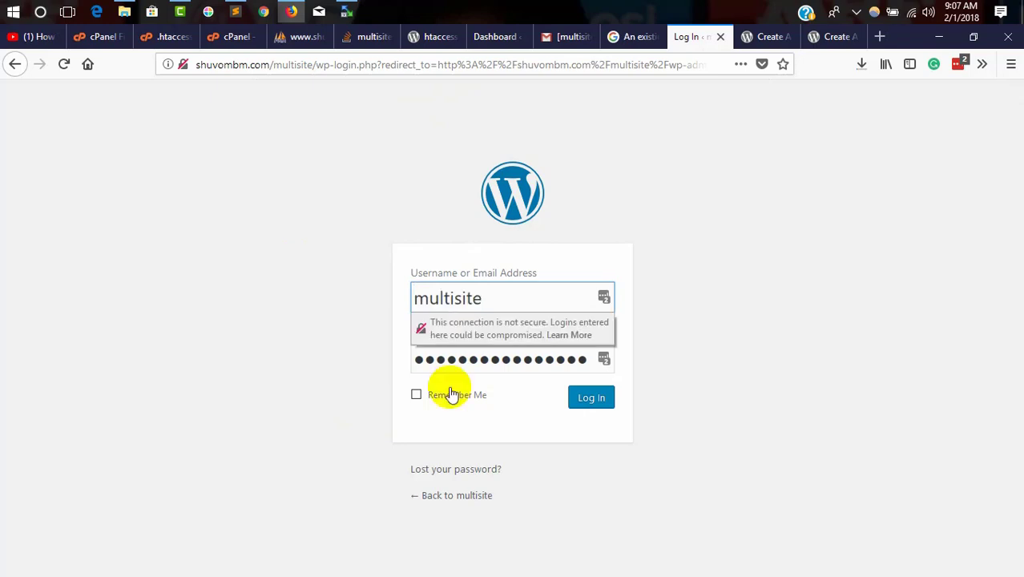
left_click(461, 357)
double_click(471, 359)
key("BackSpace")
key("ctrl+v")
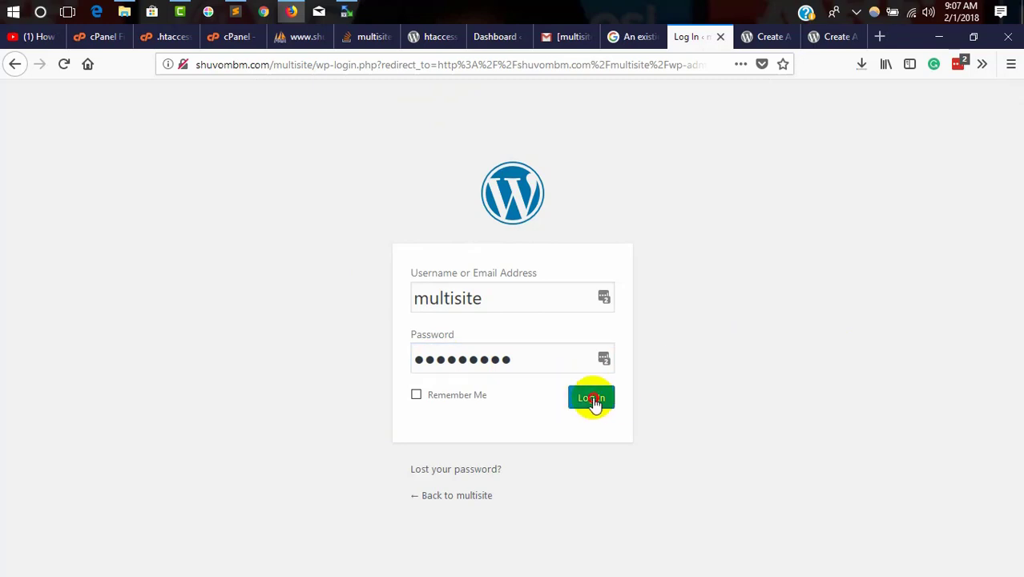
left_click(590, 400)
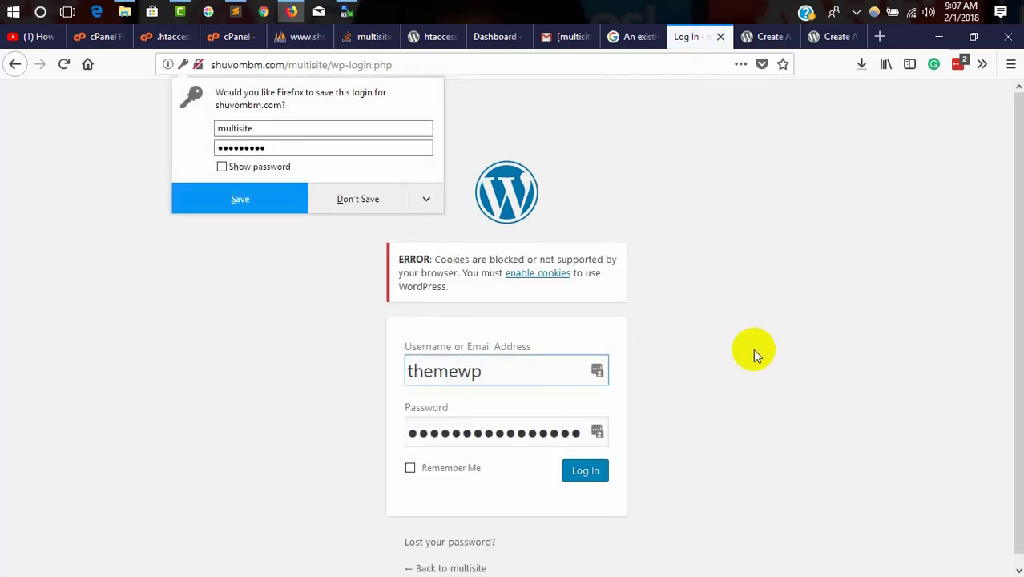
Step: Re-enter the admin username and password, tick Remember Me, and log in again
double_click(481, 370)
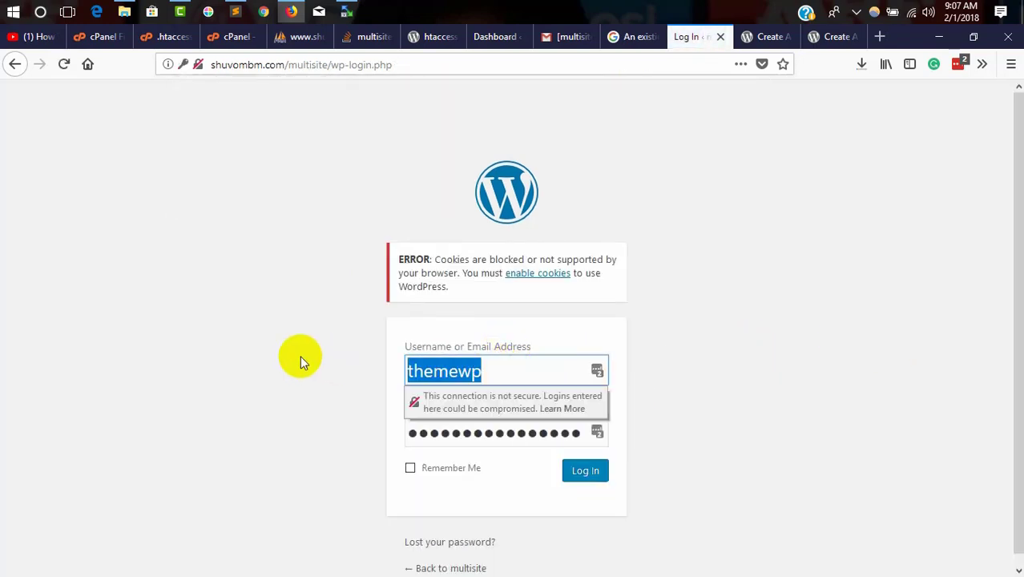
key("BackSpace")
type("multisite")
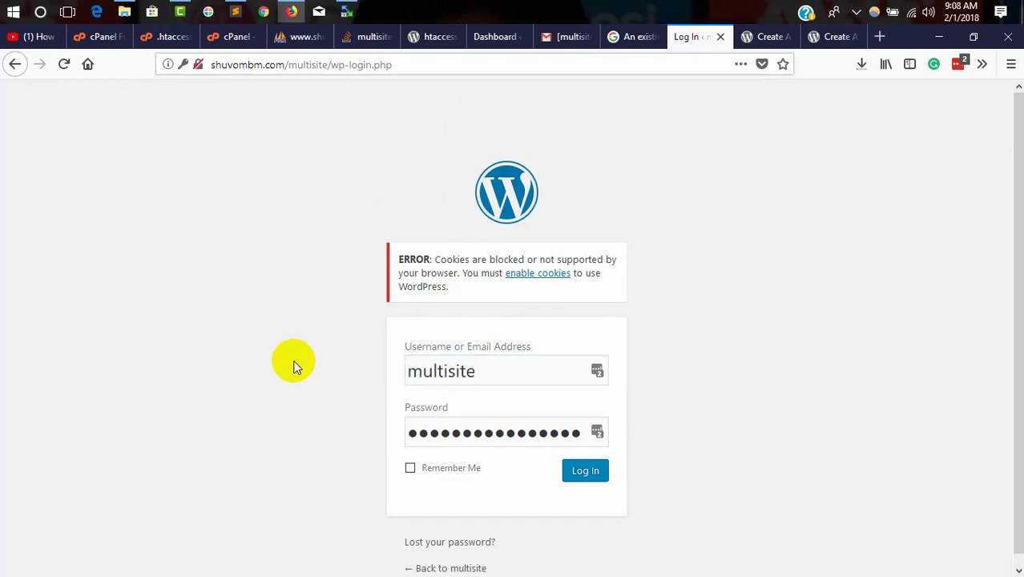
left_click(565, 429)
double_click(537, 426)
key("BackSpace")
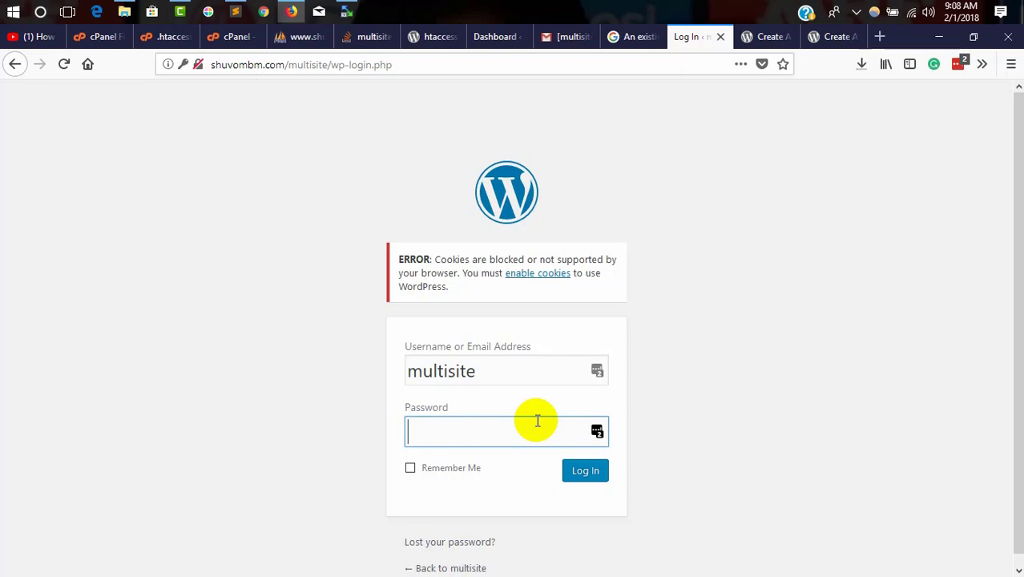
key("ctrl+v")
left_click(670, 413)
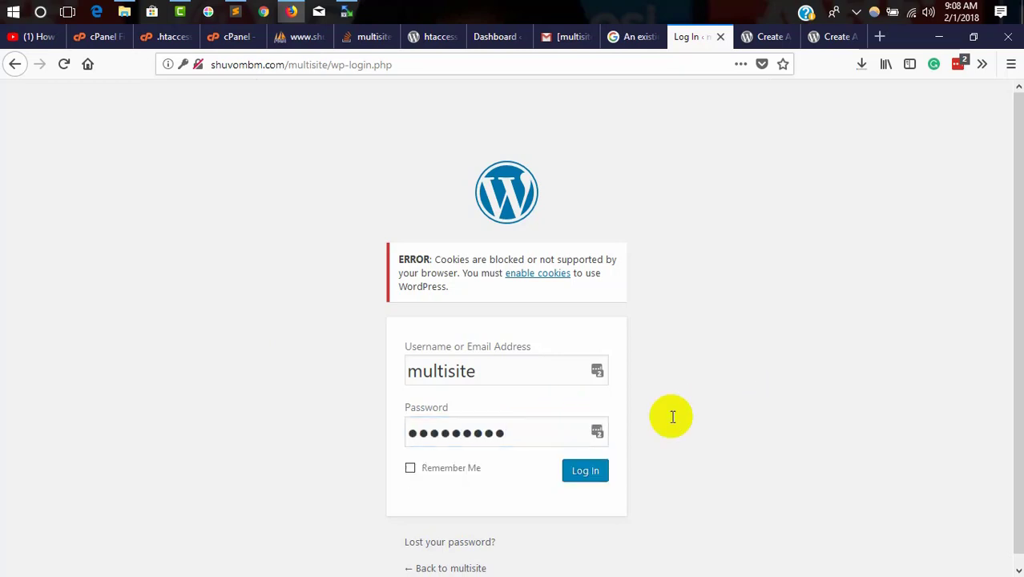
left_click(410, 469)
left_click(584, 470)
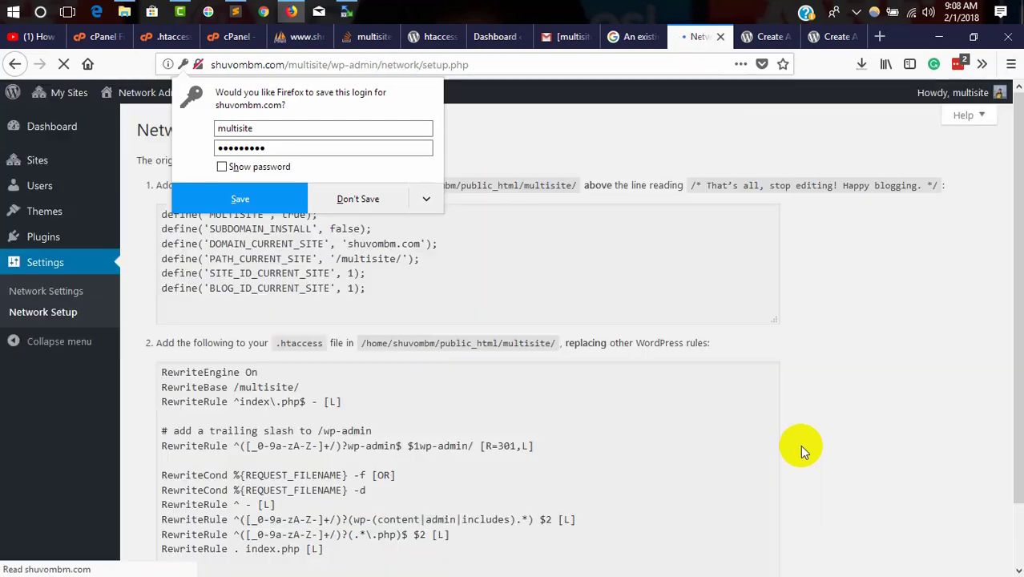
Step: Dismiss the Firefox and LastPass save-login prompts and open My Sites > Network Admin > Sites
left_click(358, 198)
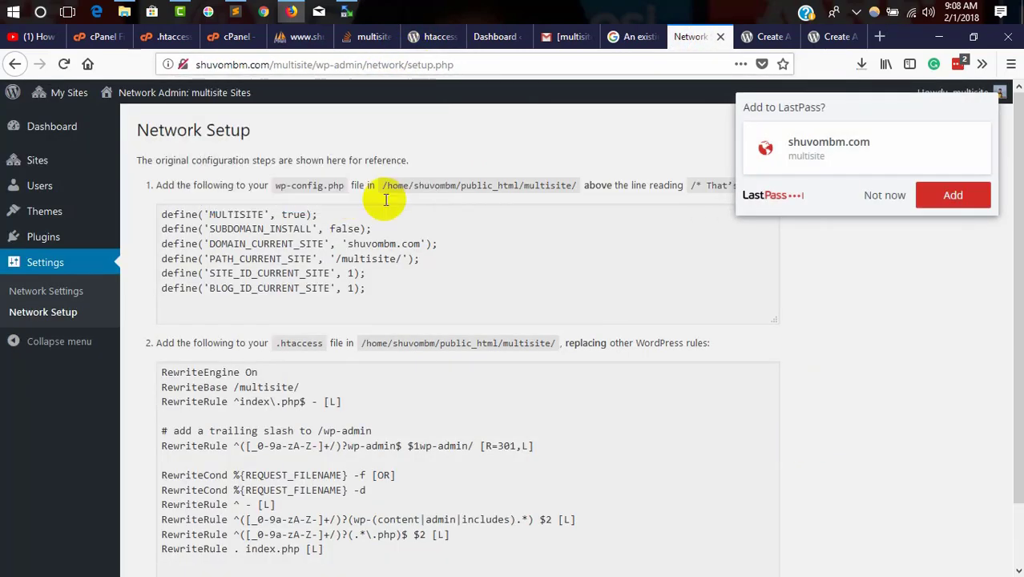
left_click(884, 195)
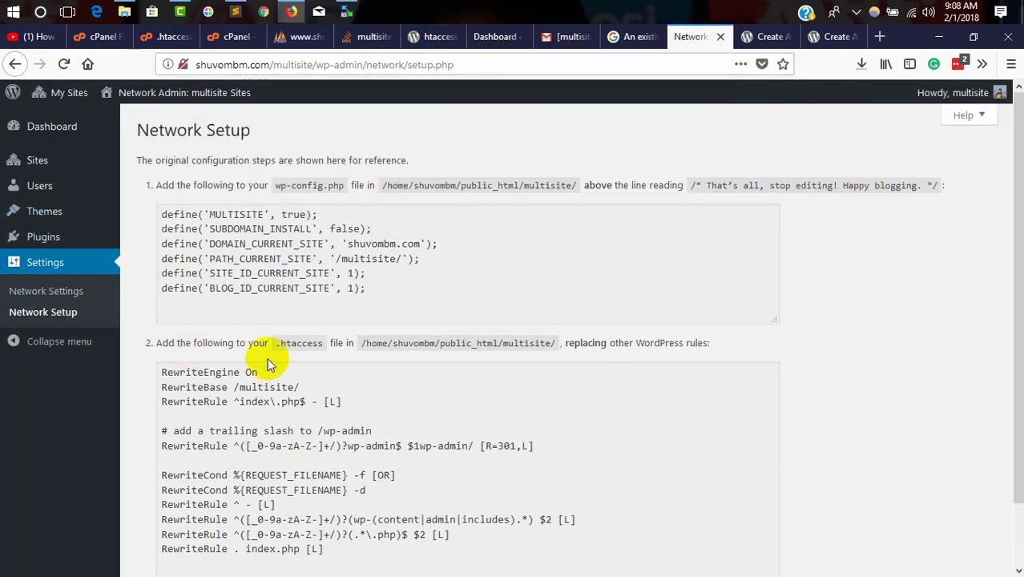
mouse_move(63, 100)
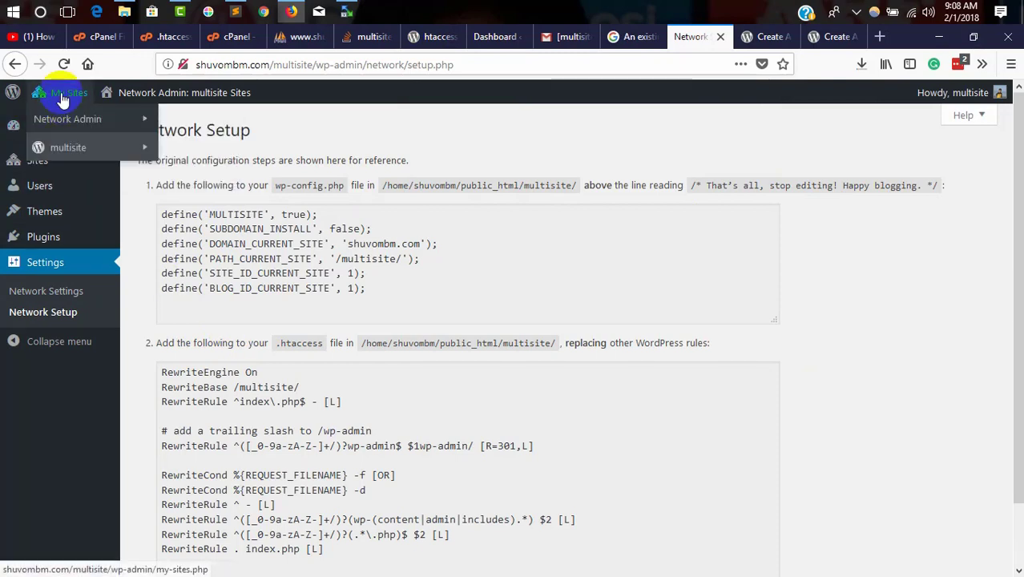
mouse_move(65, 126)
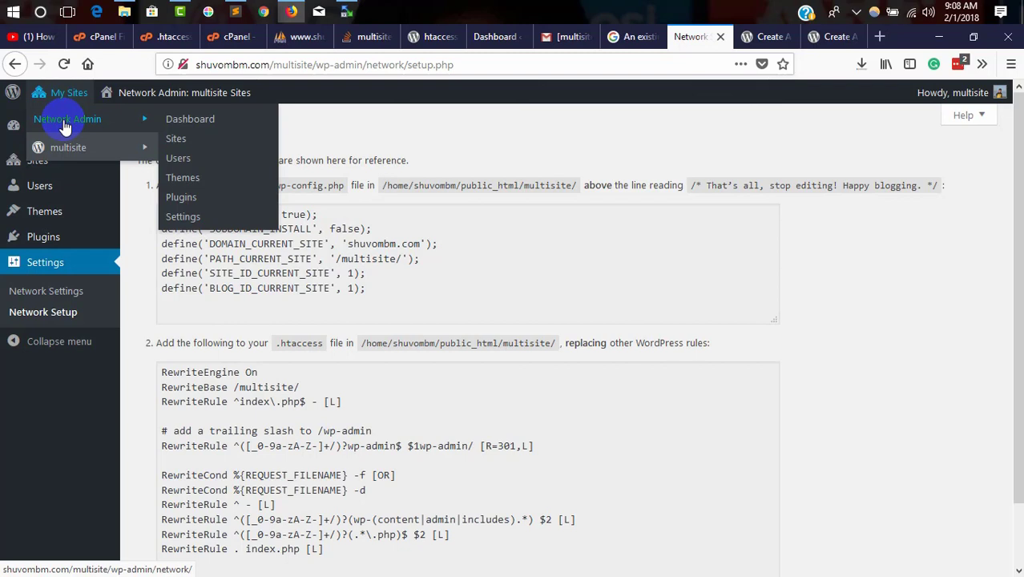
left_click(177, 141)
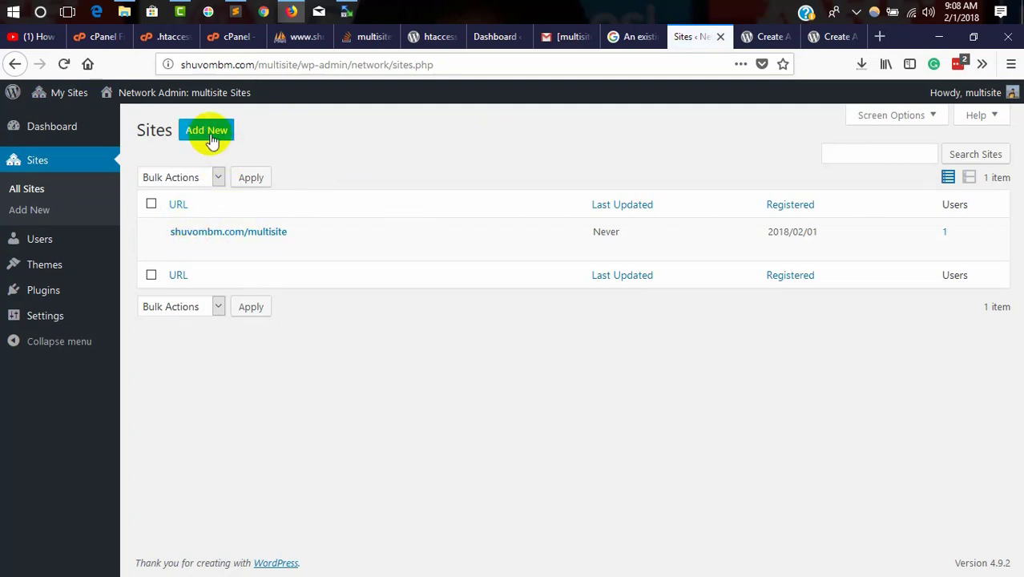
Step: Start adding a new network site, keeping English (United States) as its language
left_click(210, 133)
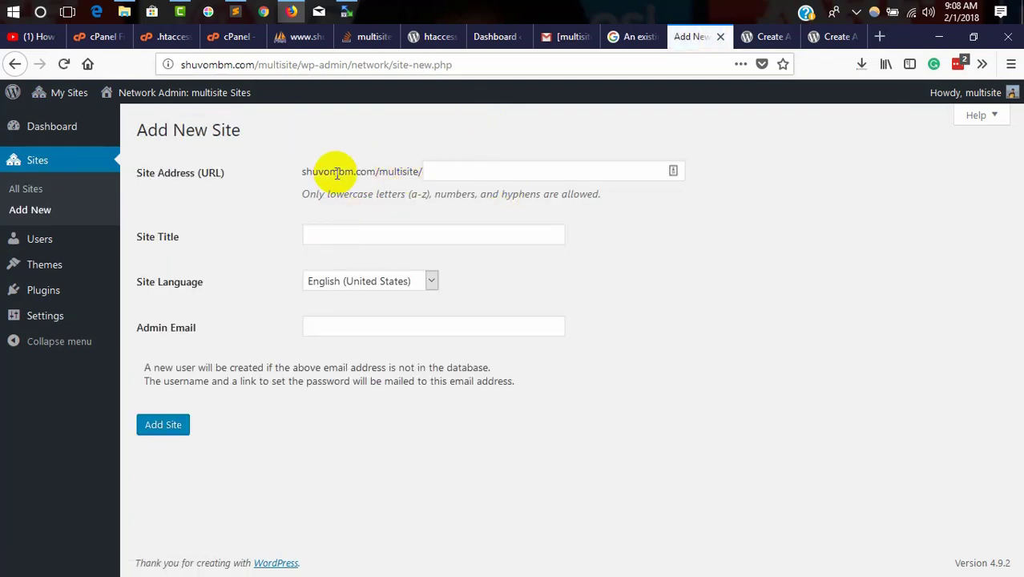
left_click_drag(328, 171, 441, 169)
left_click(442, 170)
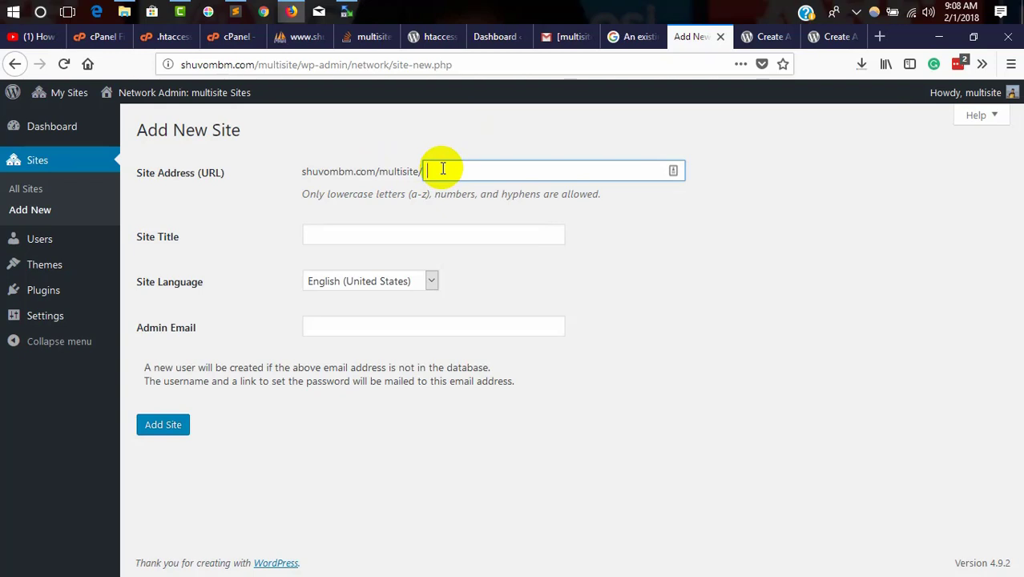
left_click(336, 235)
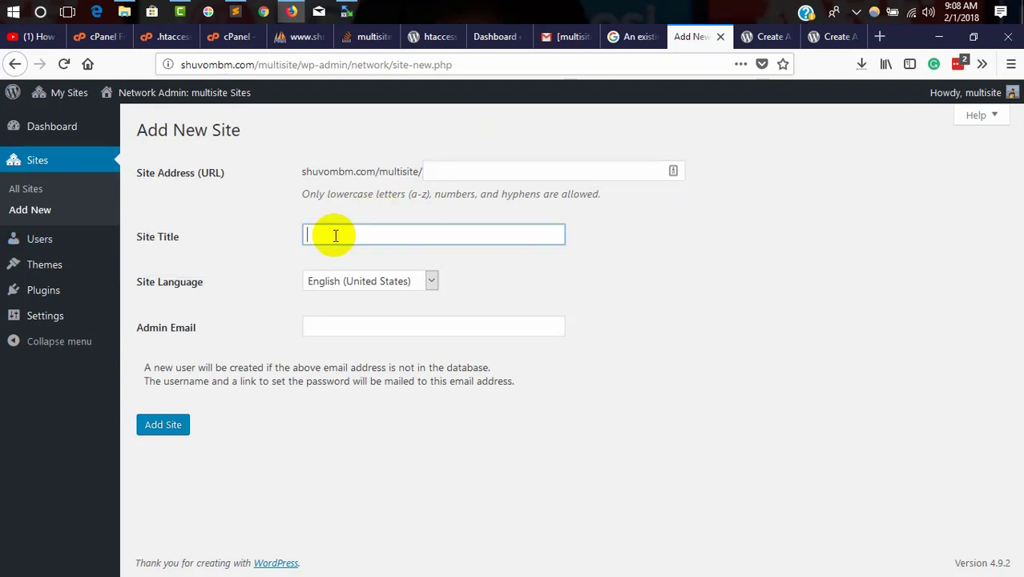
left_click(338, 280)
left_click(343, 278)
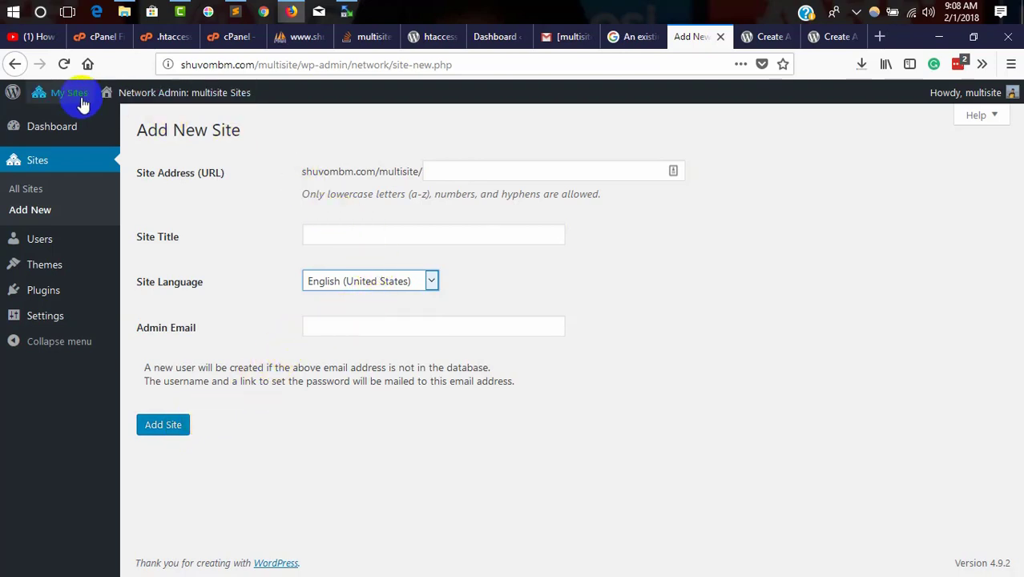
Step: Return to the Network Admin Sites list showing only shuvombm.com/multisite
mouse_move(80, 100)
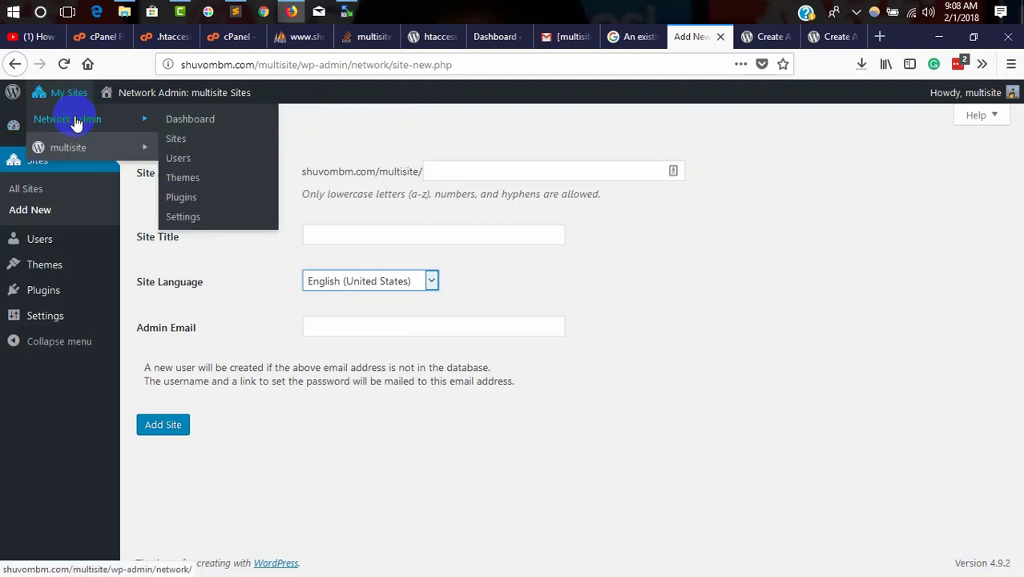
left_click(173, 137)
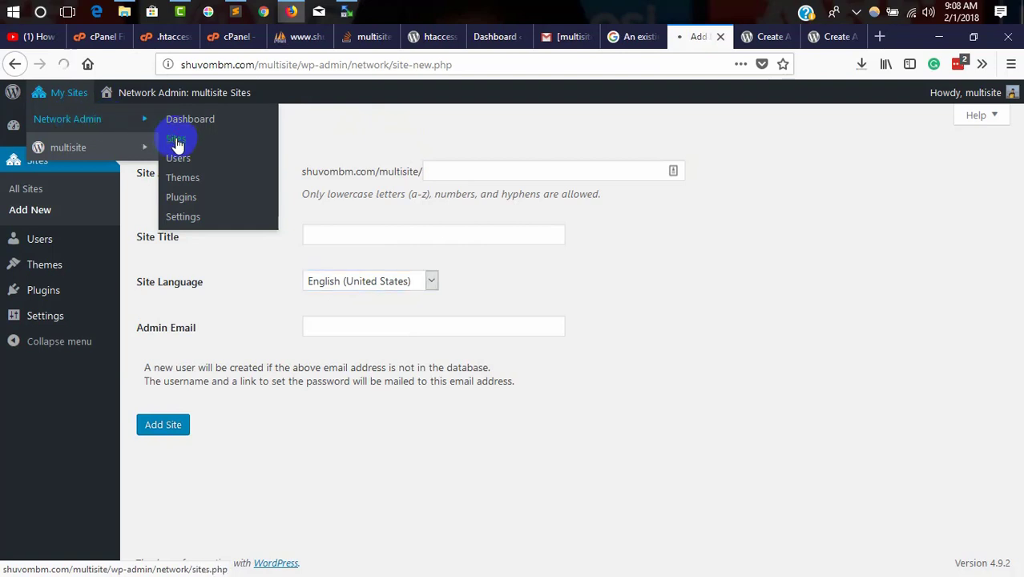
mouse_move(217, 236)
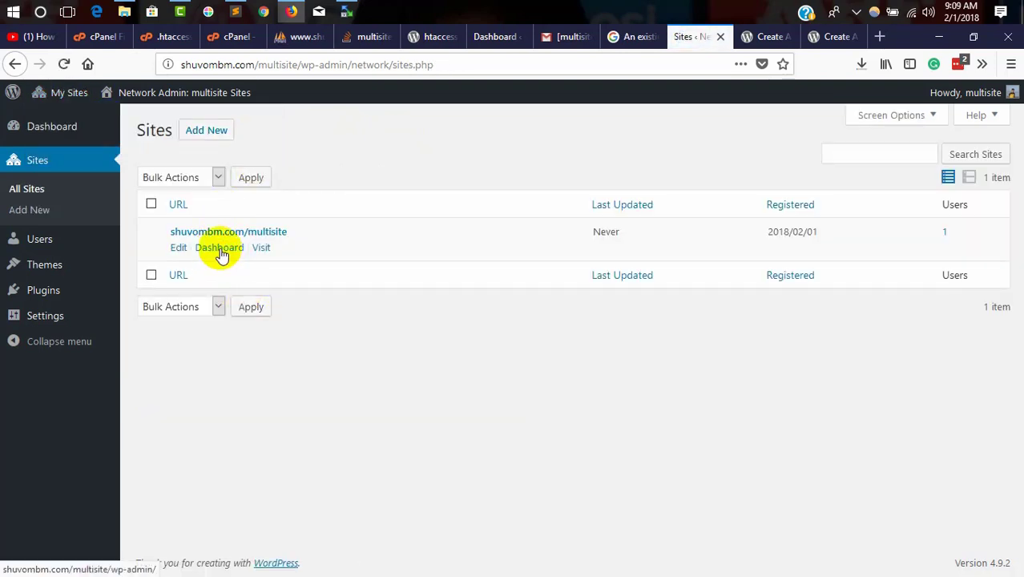
Step: Open the multisite site's Dashboard and look through its Plugins and Themes pages
left_click(220, 248)
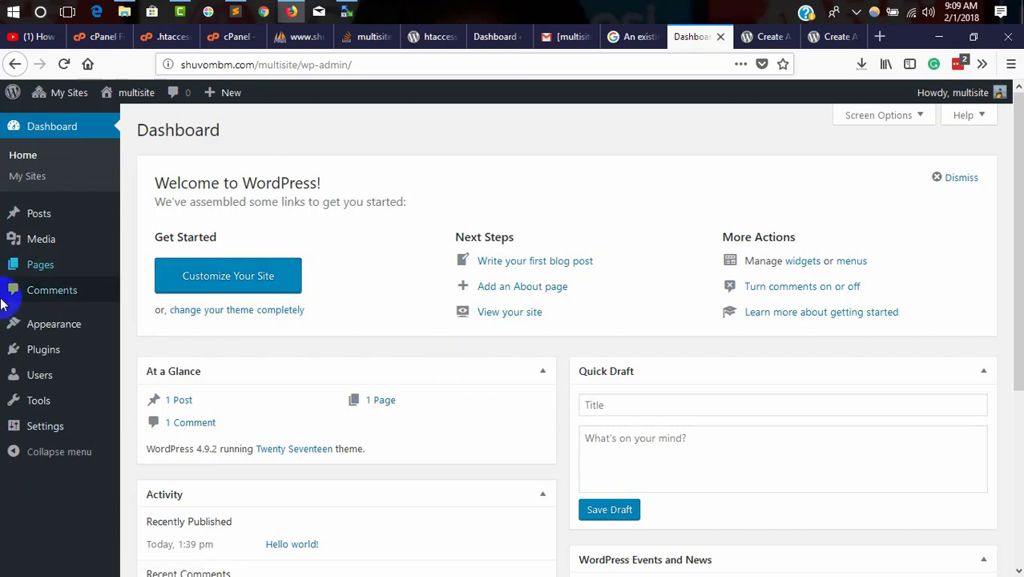
left_click(22, 359)
mouse_move(42, 329)
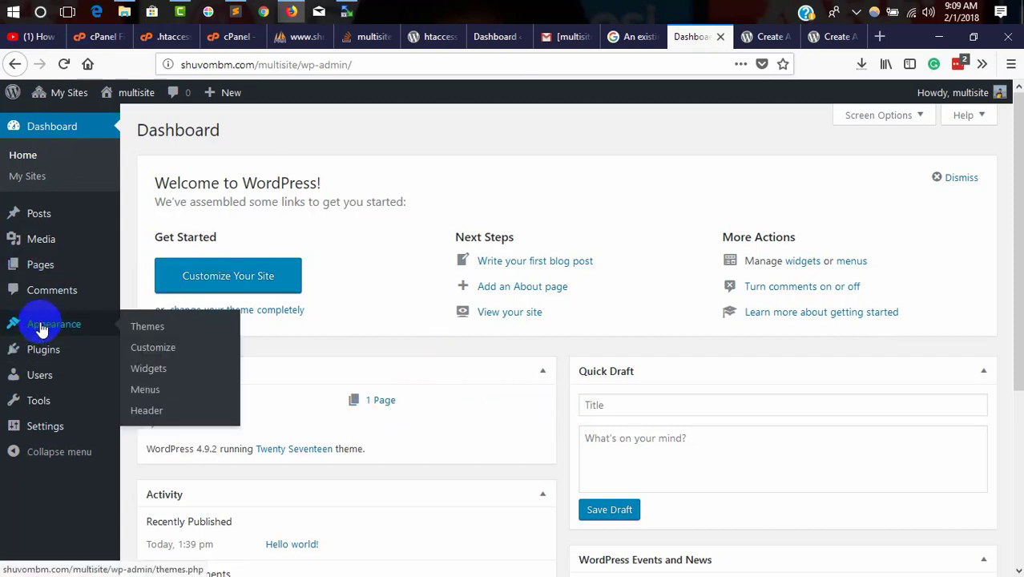
left_click(146, 328)
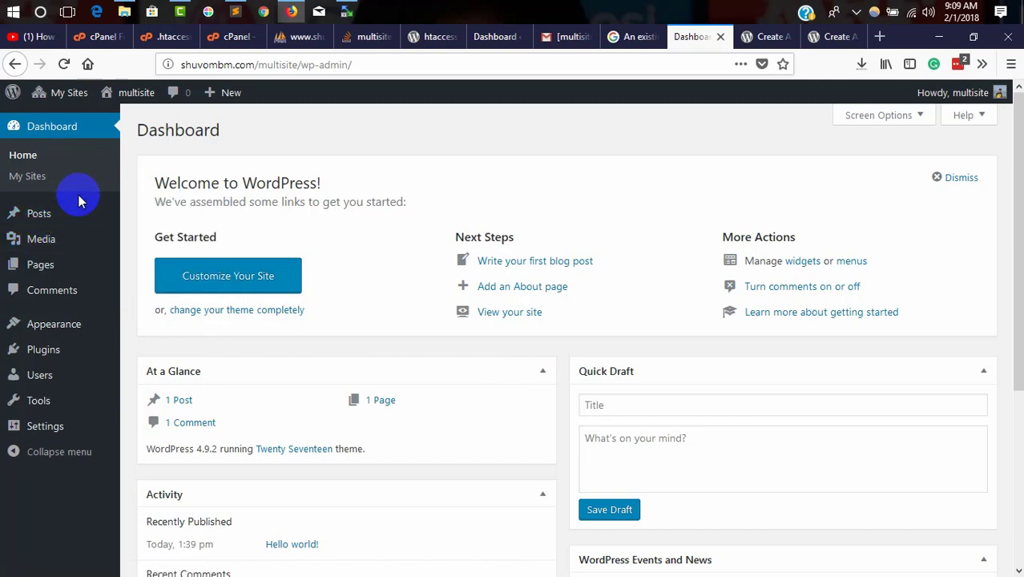
mouse_move(67, 96)
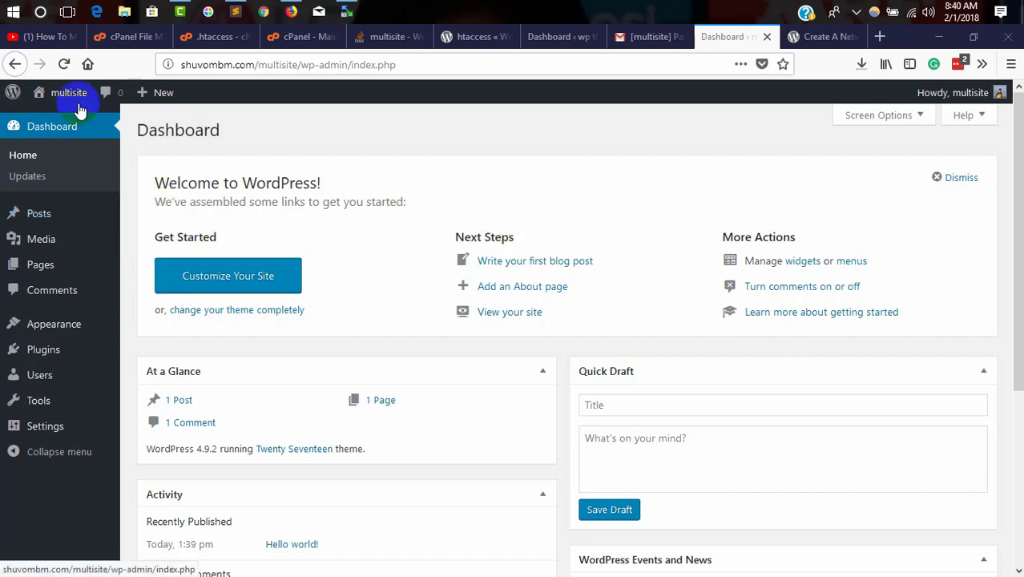
Step: Reload the dashboard and go to Tools > Network Setup, showing the existing-network warning
left_click(65, 64)
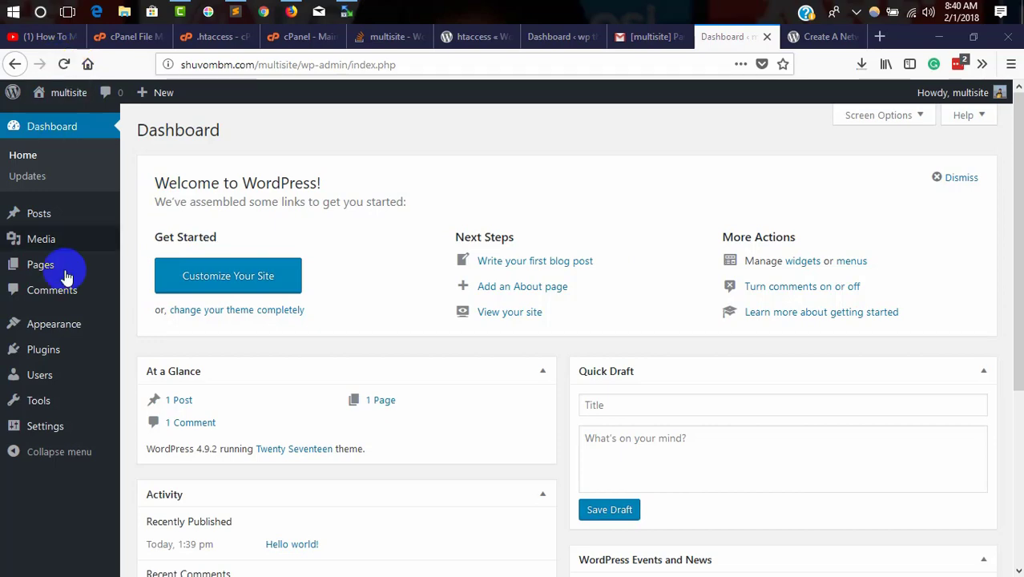
mouse_move(28, 416)
left_click(172, 466)
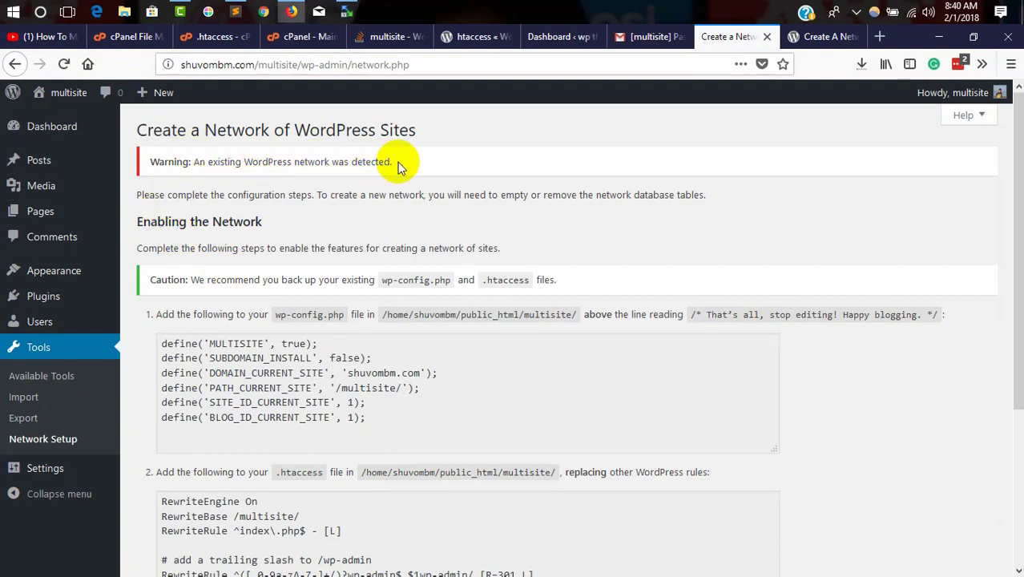
mouse_move(69, 100)
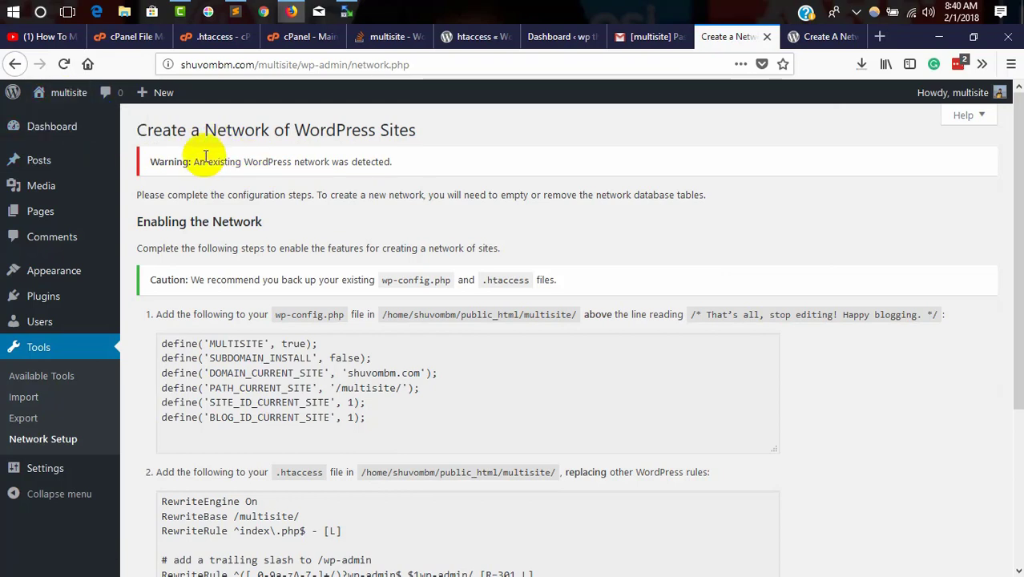
Step: Delete the Multisite comment and define() lines 83–91 from wp-config.php and save it
left_click(232, 12)
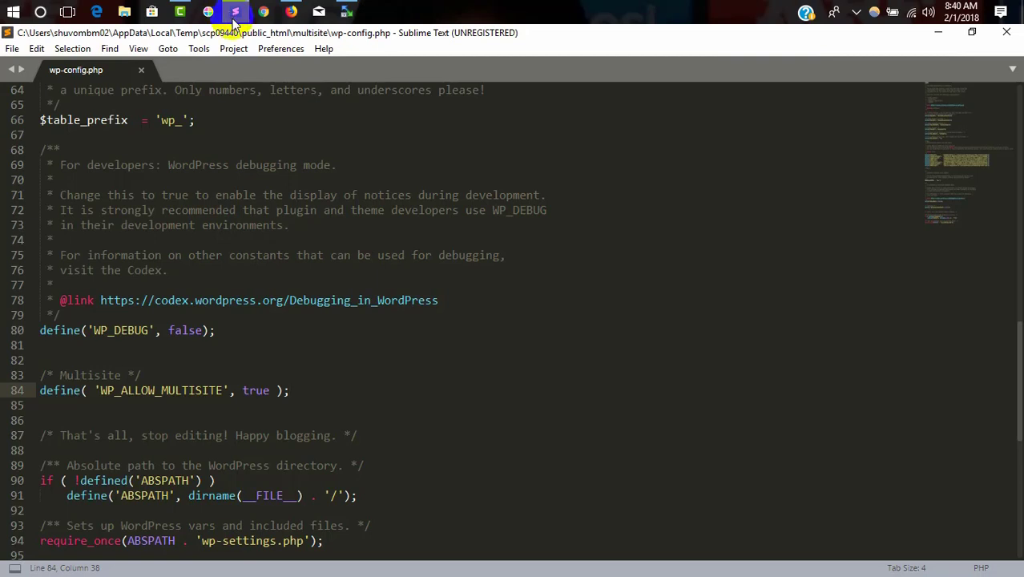
type("define('MULTISITE', true); define('SUBDOMAIN_INSTALL', false); define('DOMAIN_CURRENT_SITE', 'themewp.shuvombm.com'); define('PATH_CURRENT_SITE', '/'); define('SITE_ID_CURRENT_SITE', 1); define('BLOG_ID_CURRENT_SITE', 1);")
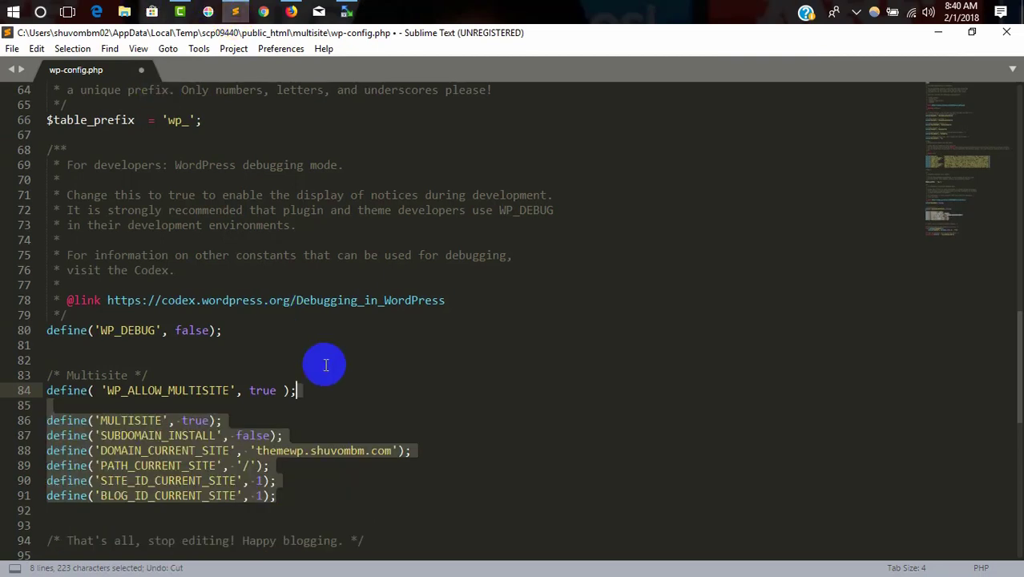
left_click(304, 405)
left_click_drag(311, 390, 52, 374)
left_click_drag(288, 510, 2, 439)
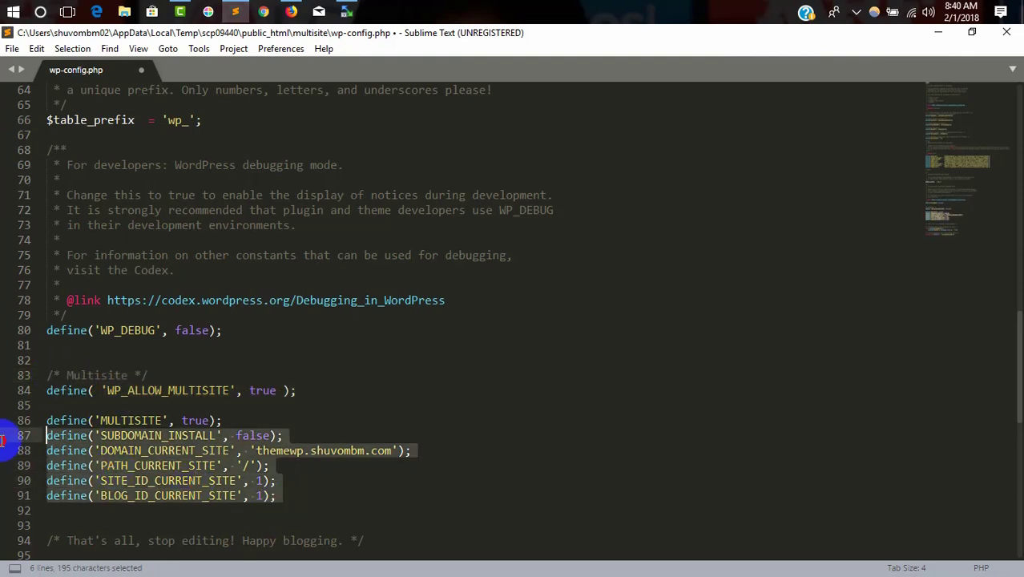
left_click_drag(295, 497, 121, 360)
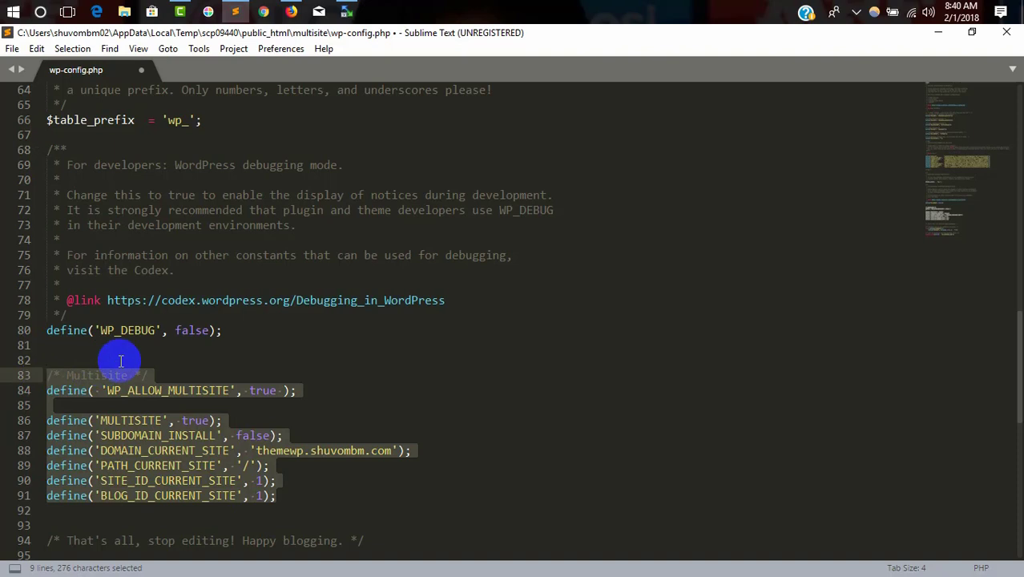
key("BackSpace")
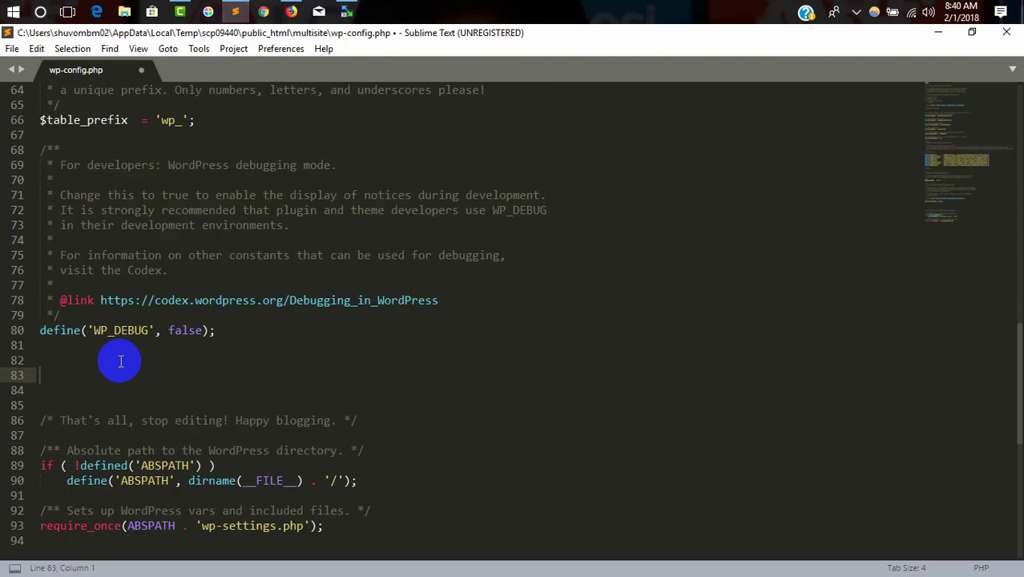
key("ctrl+s")
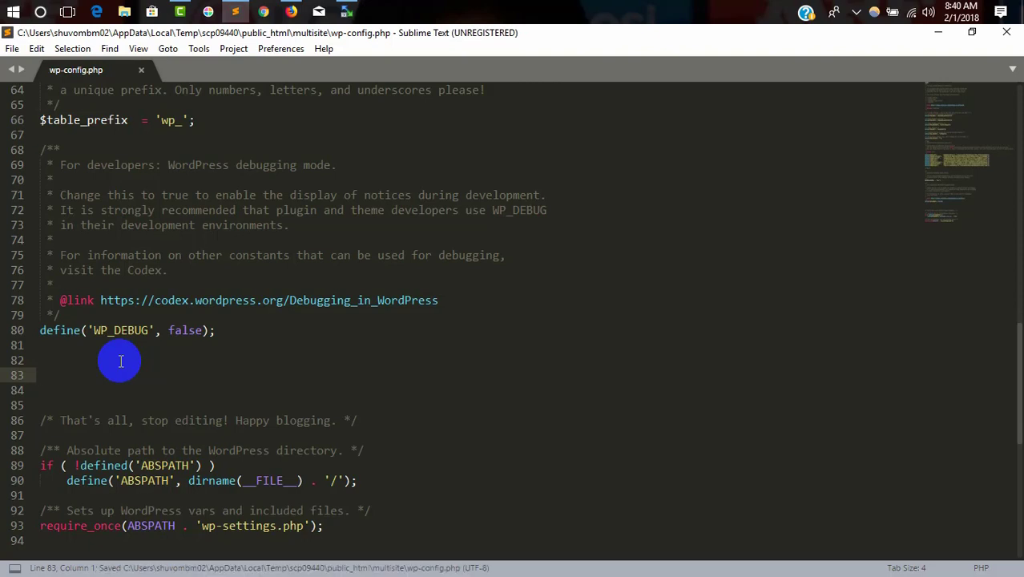
left_click(291, 11)
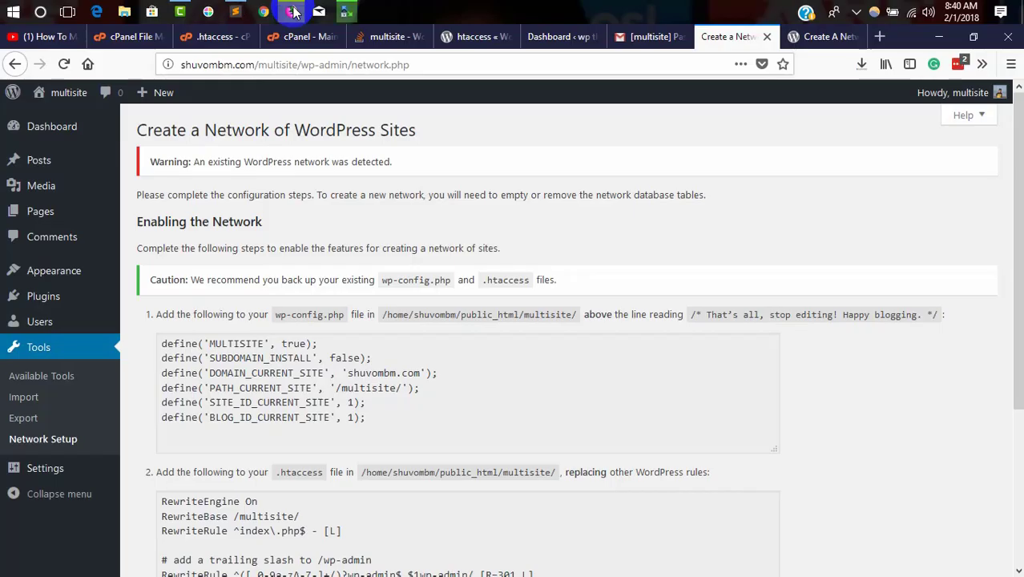
Step: Trash .htaccess in public_html/multisite via File Manager and close the .htaccess editor tab
left_click(218, 37)
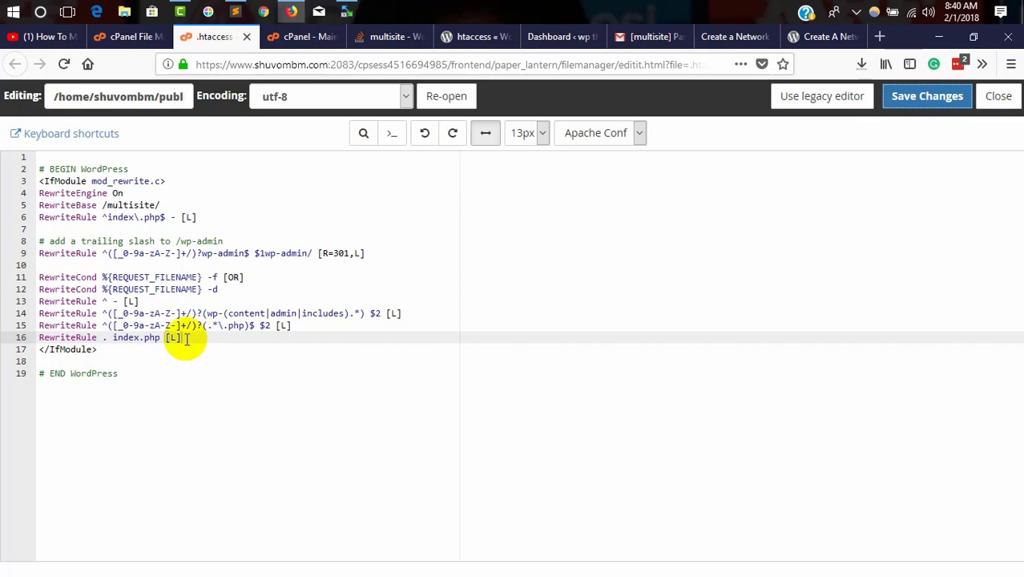
left_click(103, 37)
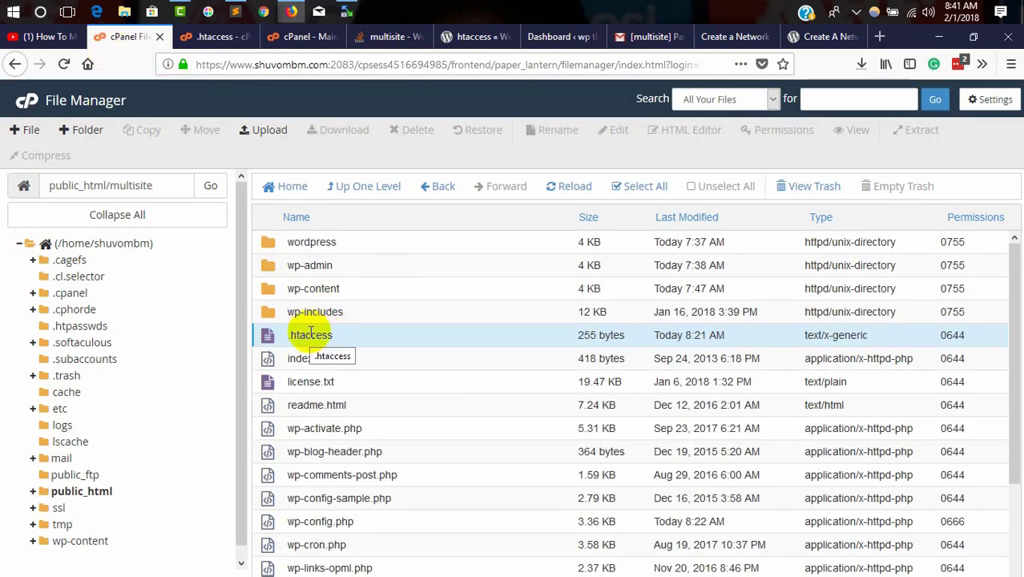
right_click(267, 335)
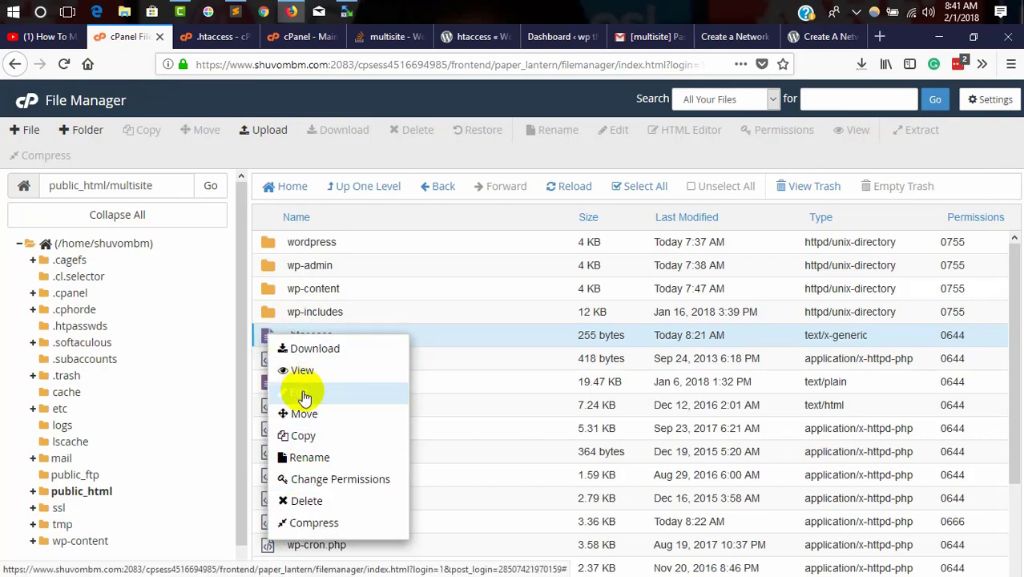
left_click(298, 498)
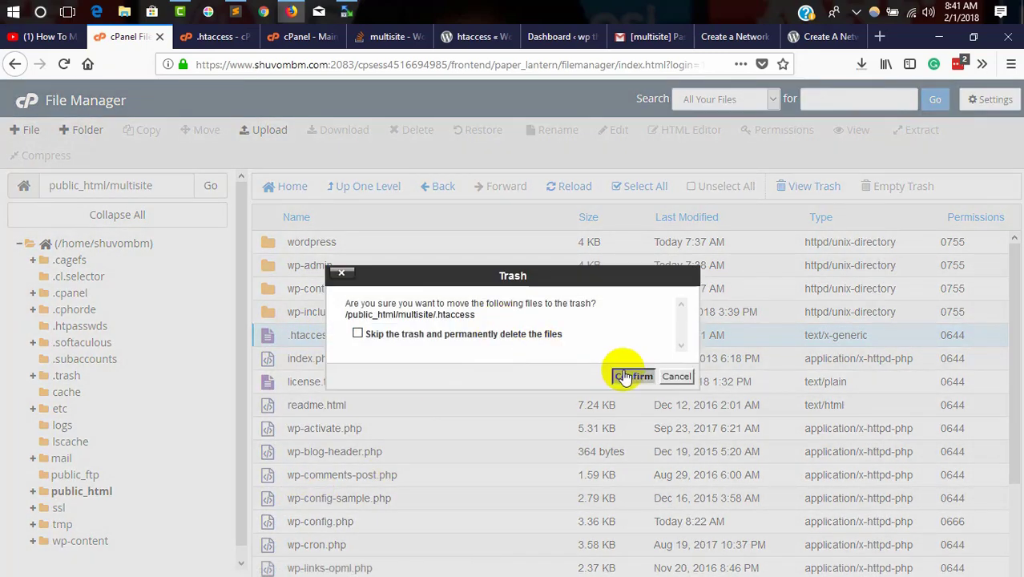
left_click(623, 376)
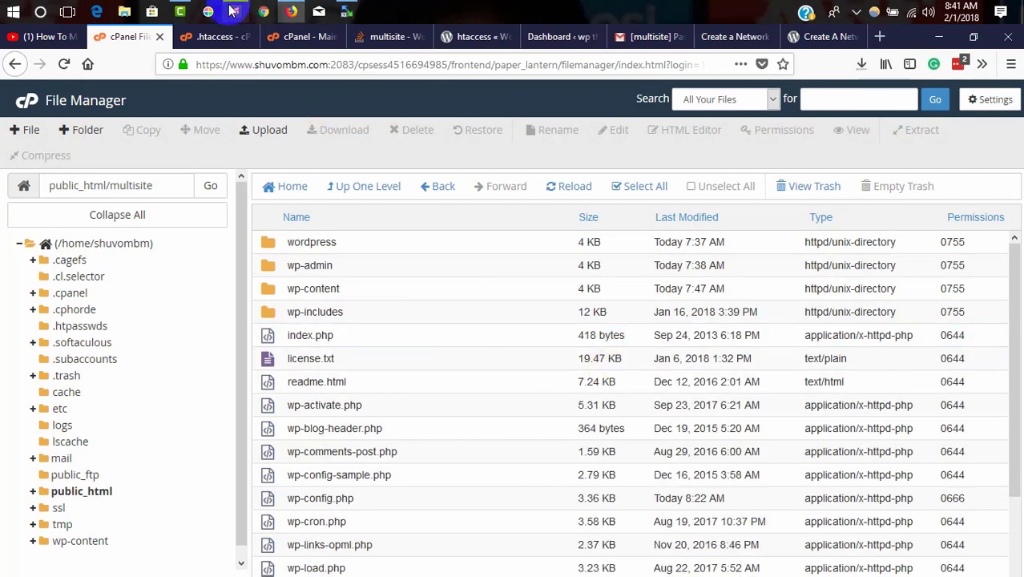
left_click(218, 37)
left_click(248, 38)
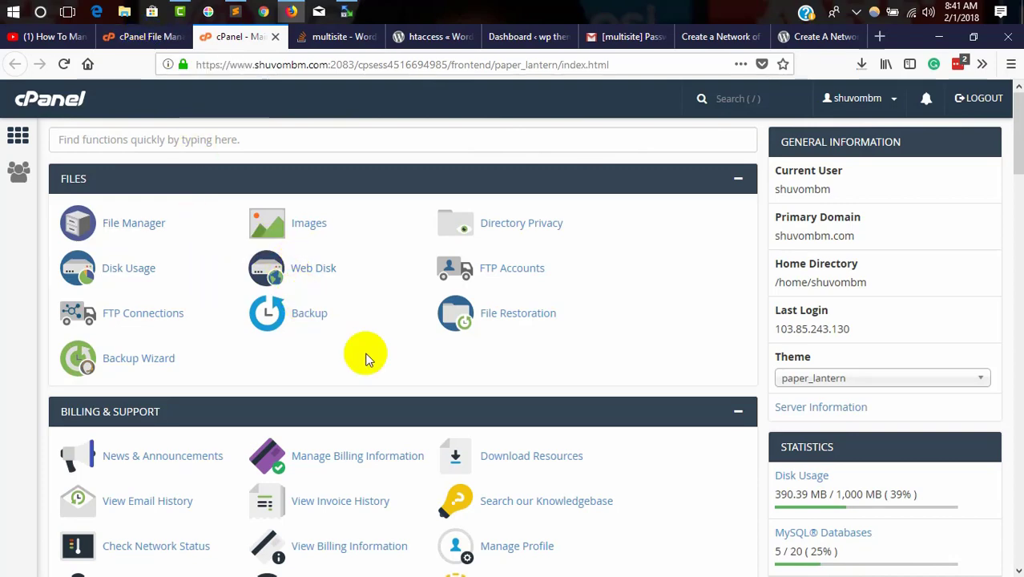
Step: Open phpMyAdmin and view the tables of the shuvombm_multisite database
scroll(366, 354, "down", 3)
scroll(198, 464, "down", 2)
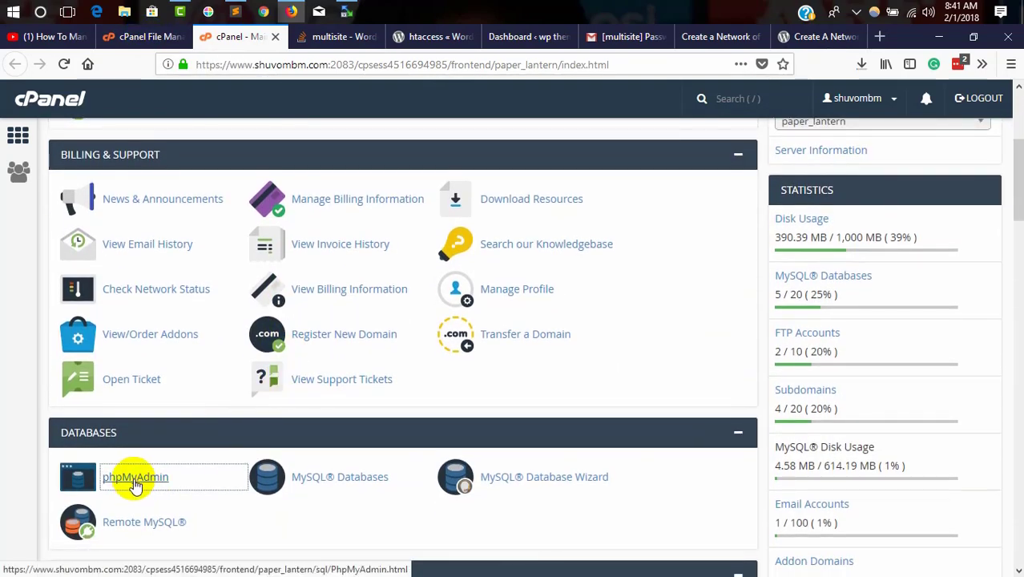
scroll(140, 475, "down", 1)
left_click(117, 398)
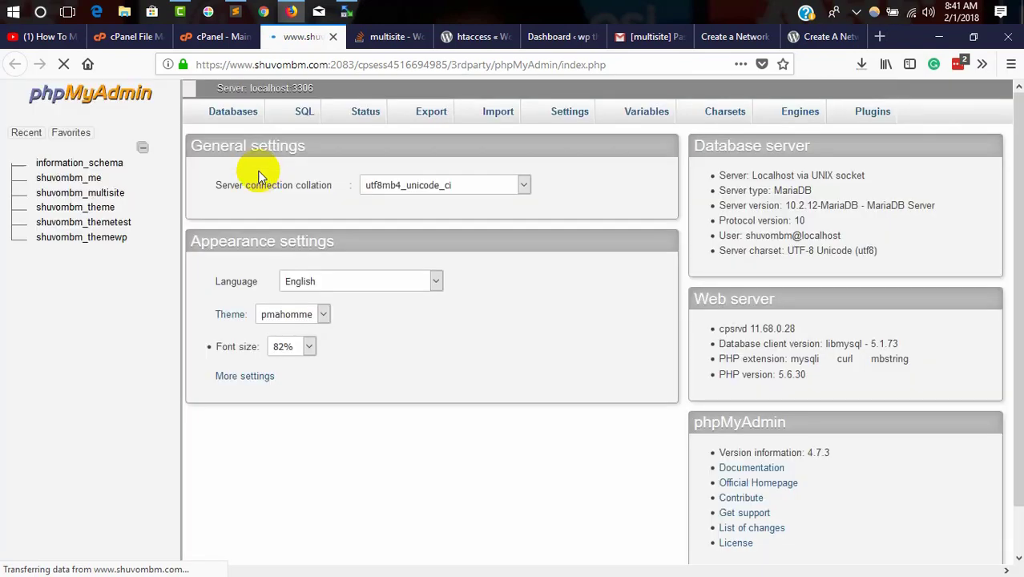
scroll(253, 165, "down", 1)
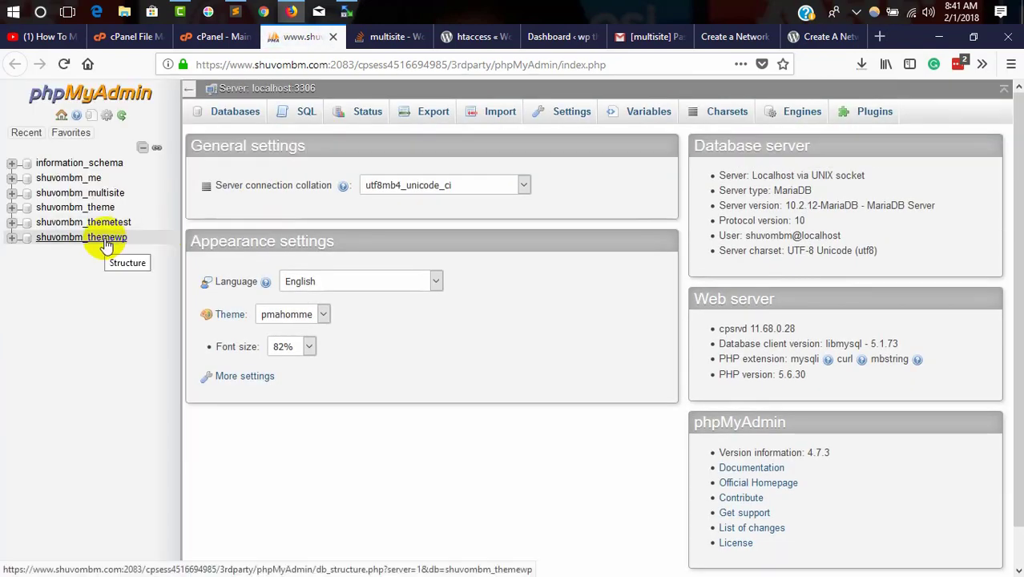
left_click(103, 194)
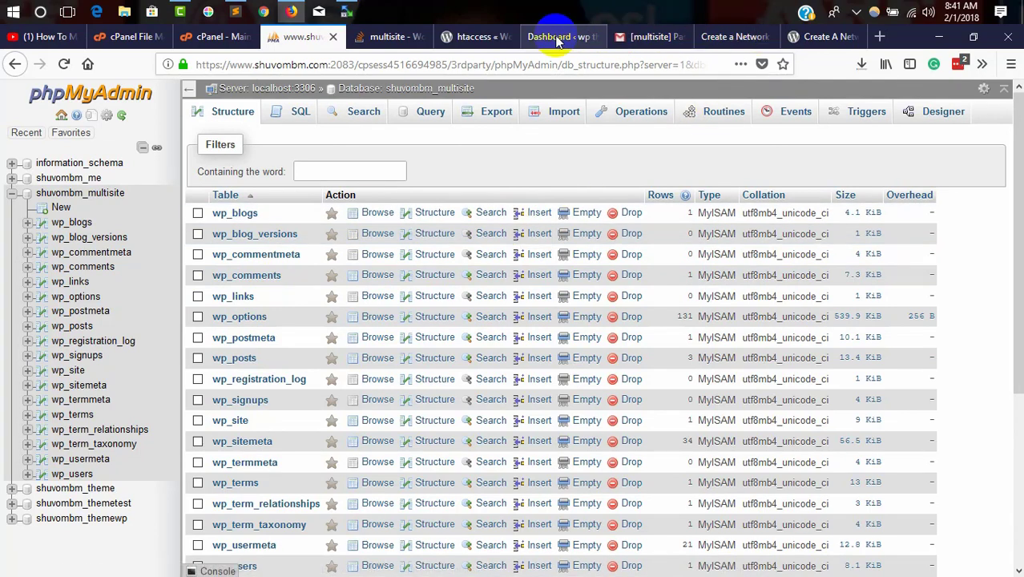
Step: Copy the 'existing WordPress network detected' warning from Network Setup and open a new tab
left_click(729, 37)
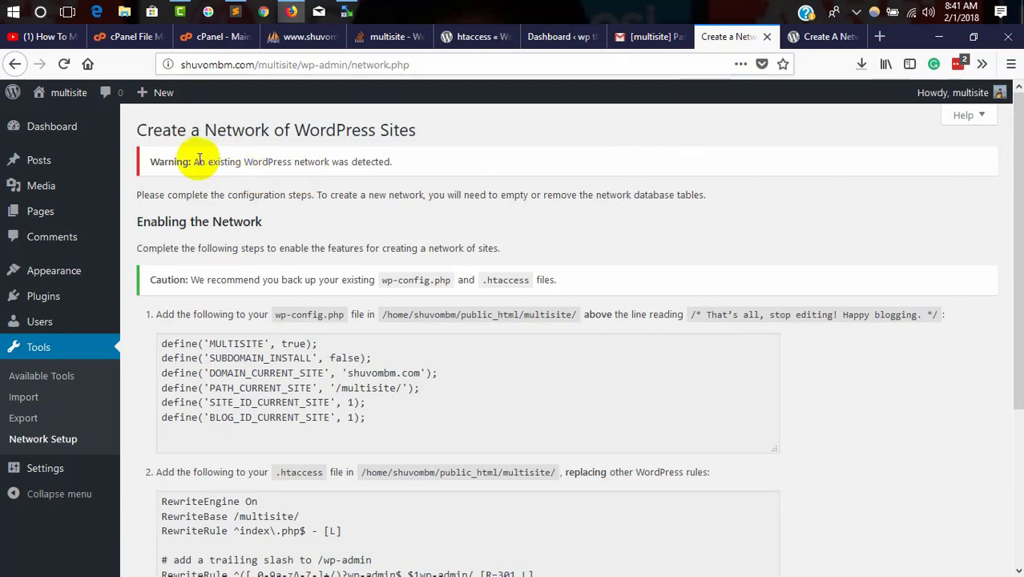
left_click_drag(200, 163, 434, 165)
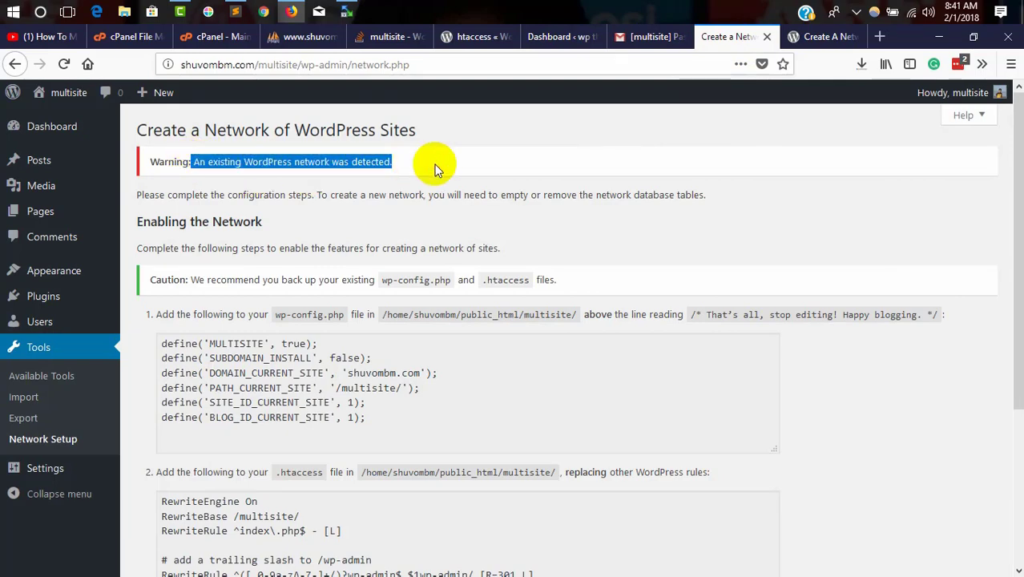
right_click(339, 163)
left_click(377, 175)
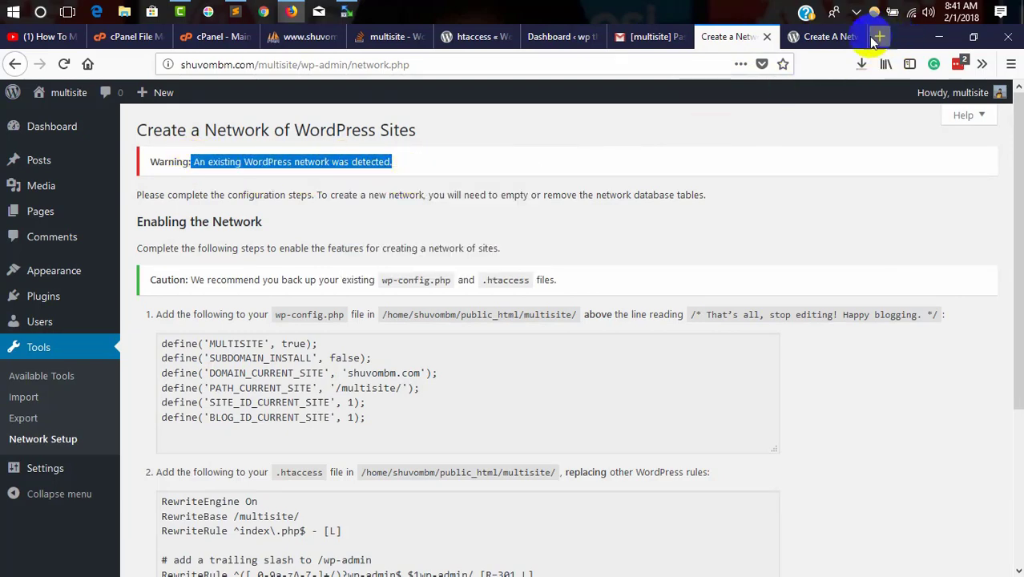
left_click(879, 36)
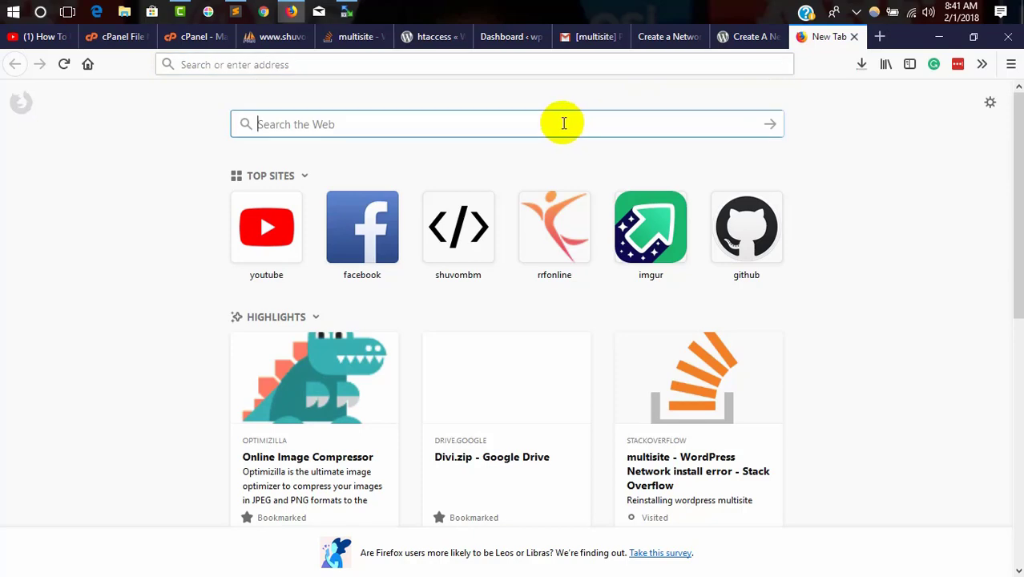
Step: Search Google for the copied warning and open the w3guy fix article in a new tab
key("ctrl+v")
key("Return")
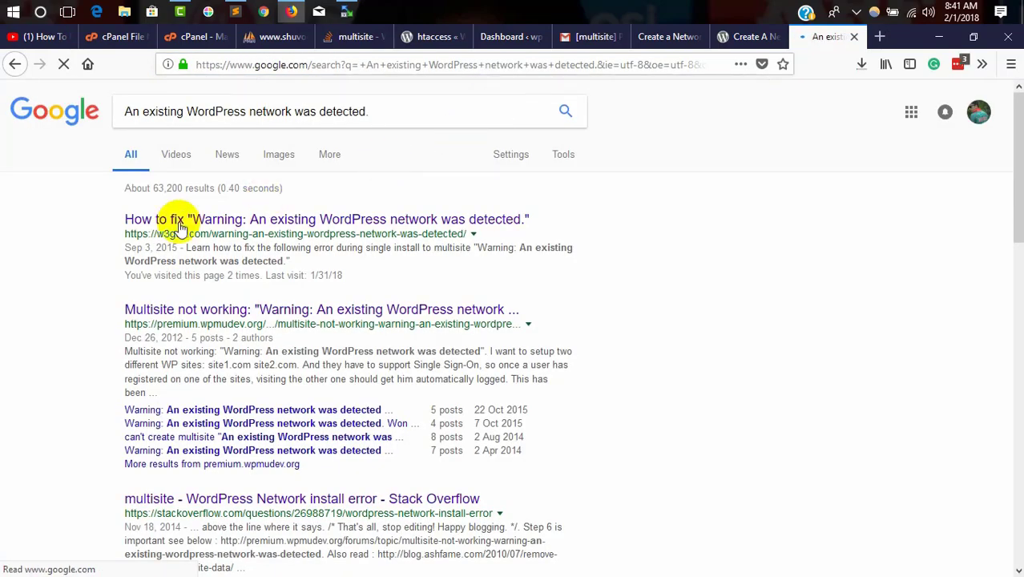
right_click(158, 226)
left_click(194, 230)
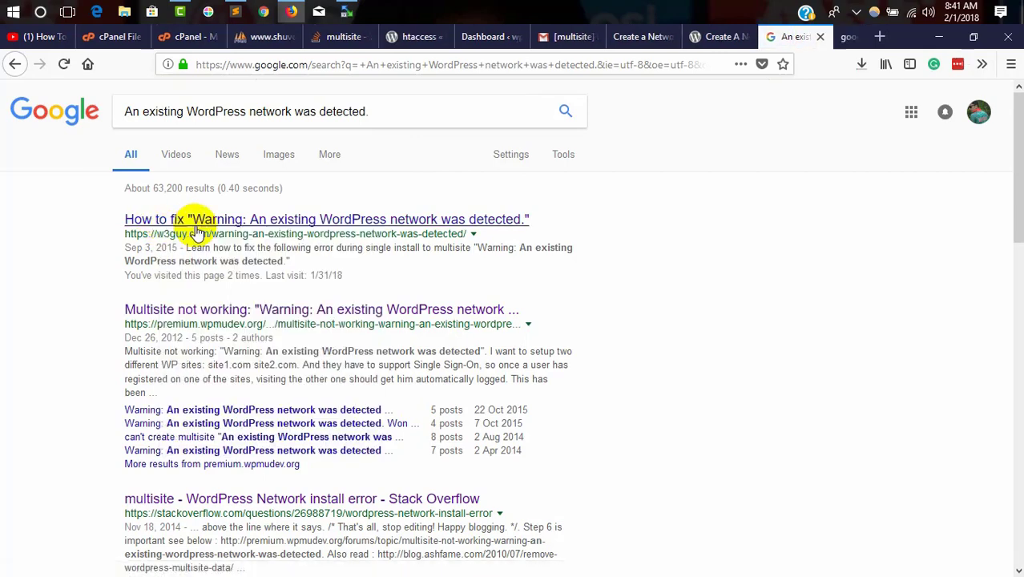
left_click(830, 36)
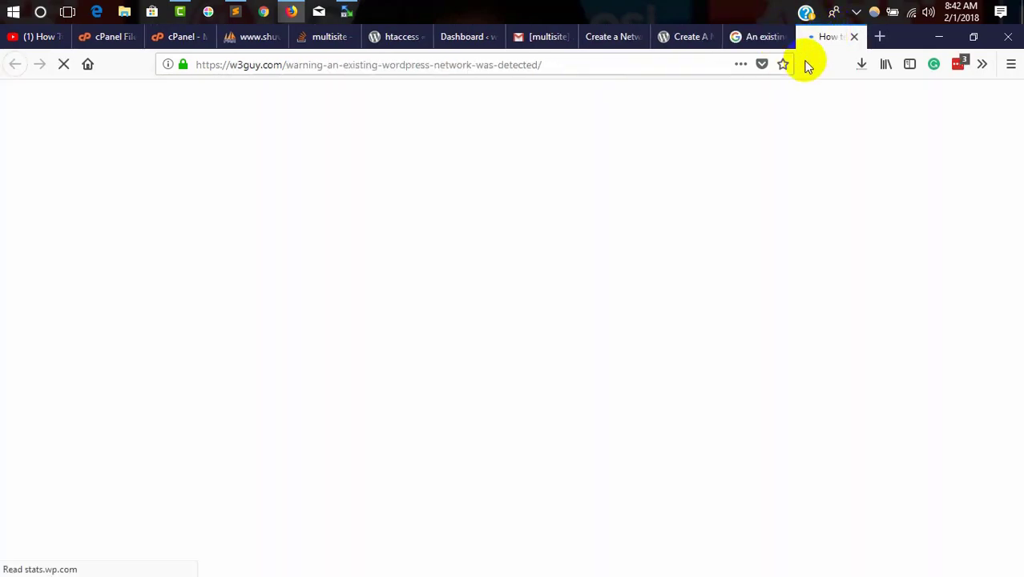
Step: Find the article's list of tables to drop, highlighting wp_blogs, then return to phpMyAdmin's table list
scroll(491, 236, "down", 10)
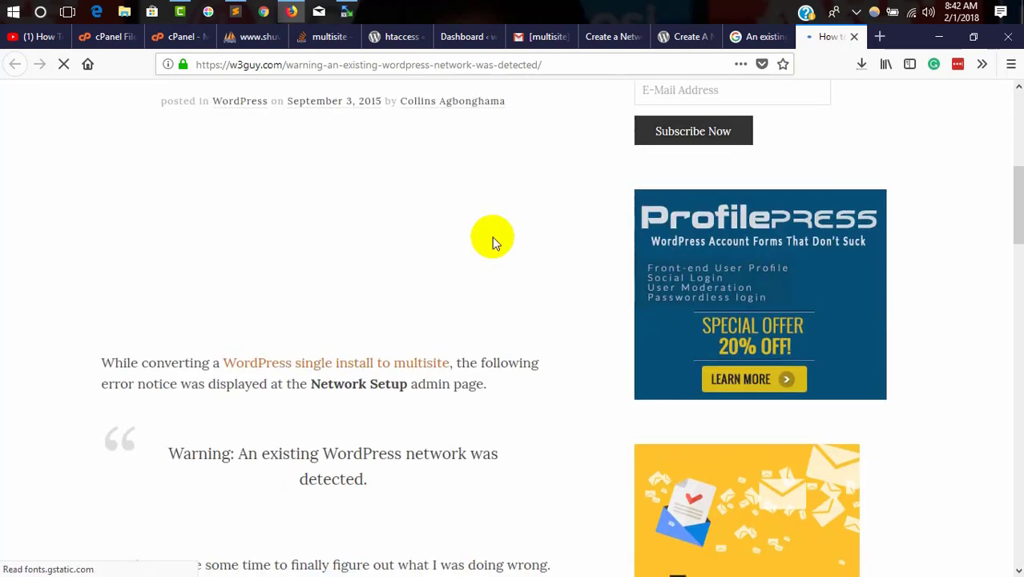
scroll(228, 263, "down", 3)
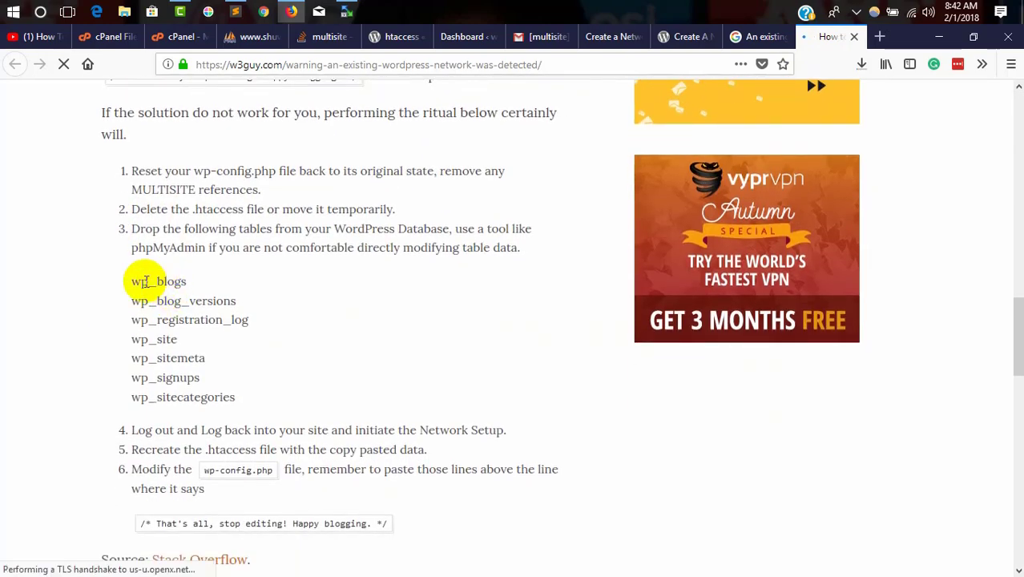
left_click(201, 279)
left_click_drag(201, 279, 135, 281)
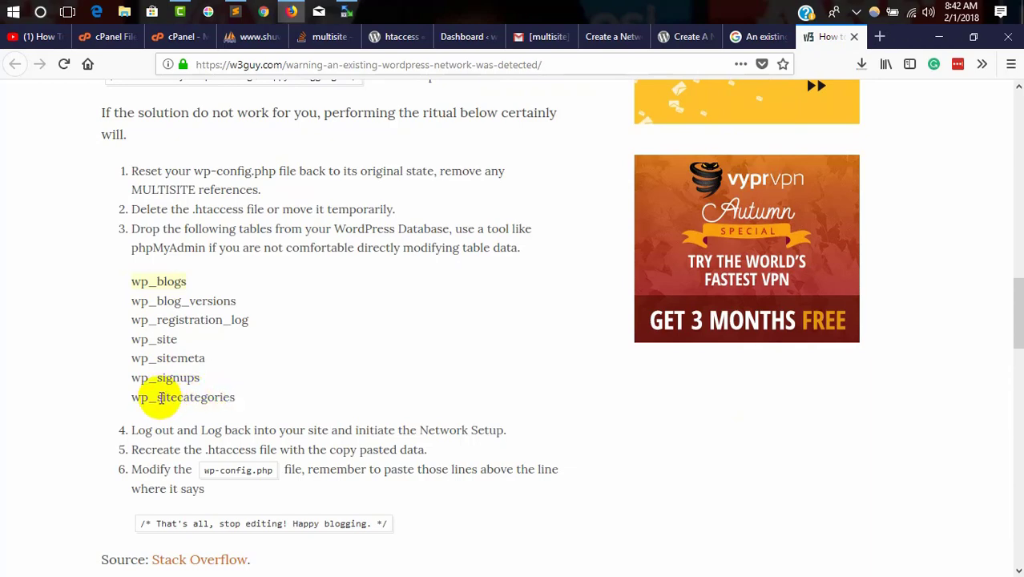
left_click(104, 36)
left_click(254, 37)
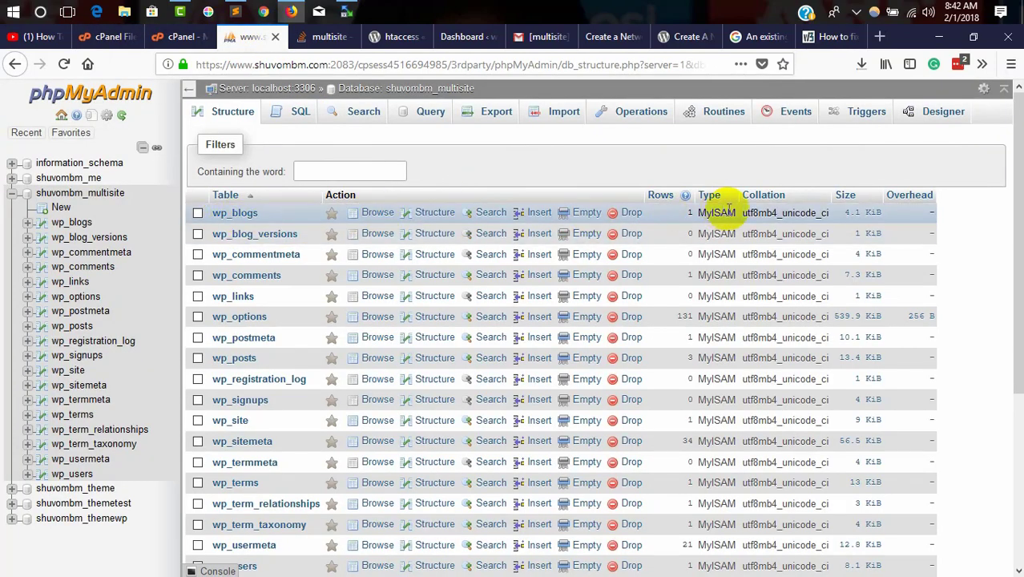
Step: Drop the wp_blogs, wp_blog_versions and wp_registration_log tables
left_click(635, 216)
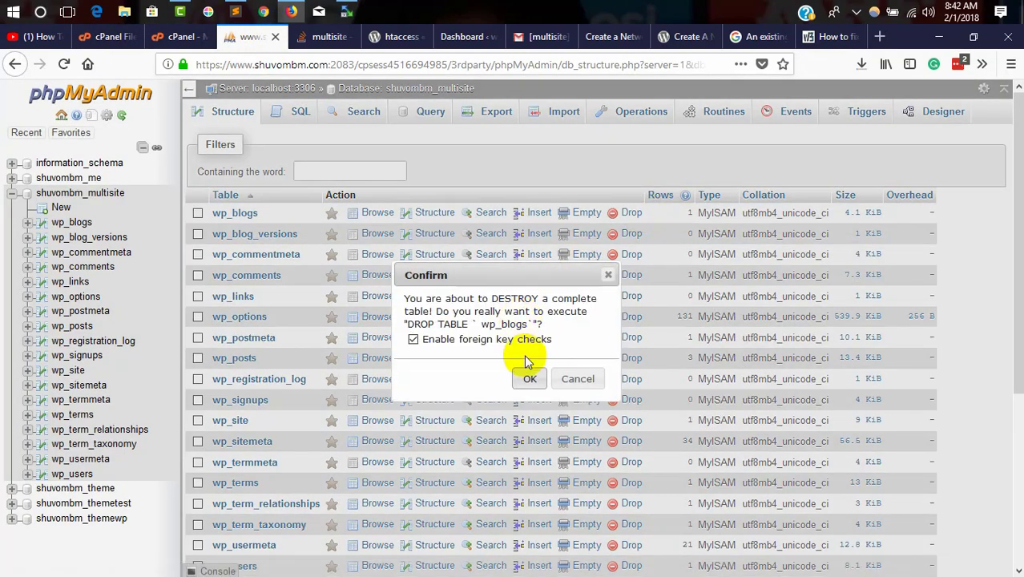
left_click(528, 380)
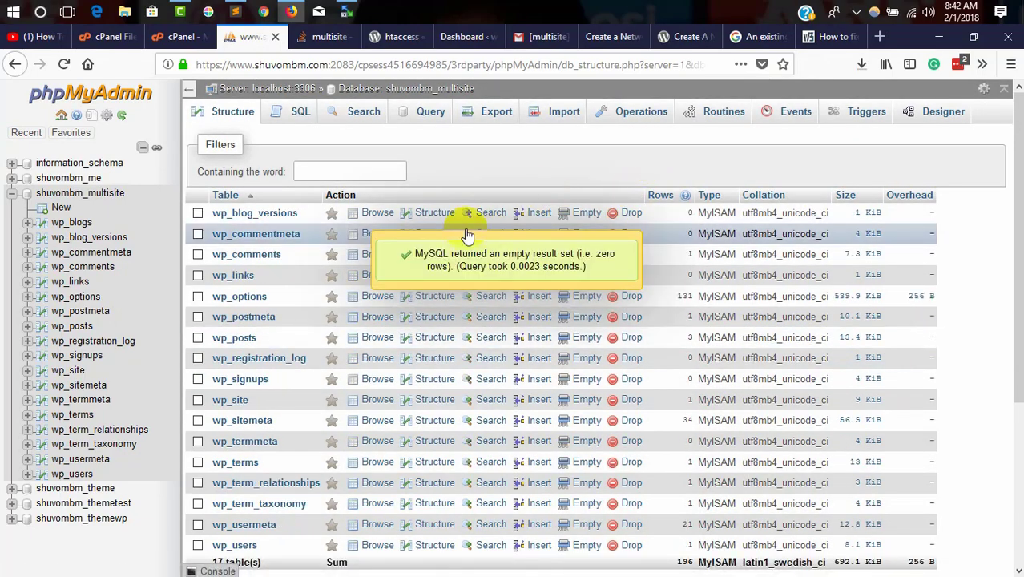
left_click(631, 213)
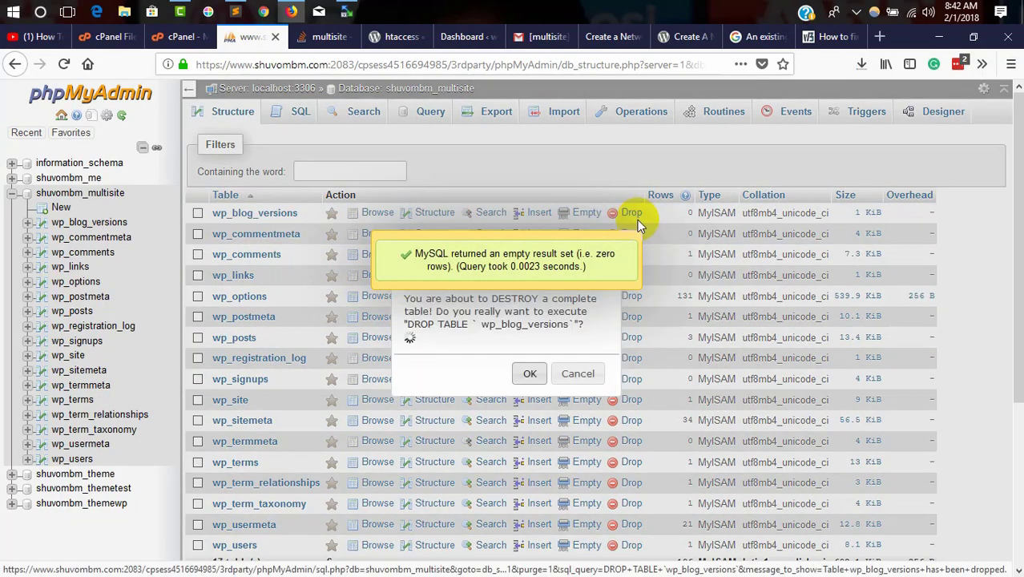
left_click(529, 380)
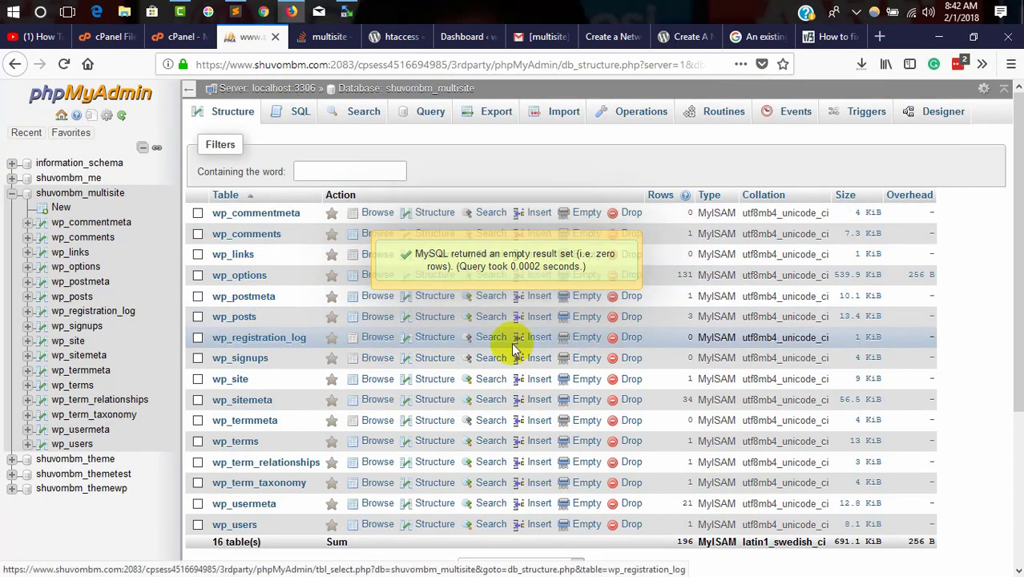
left_click(628, 340)
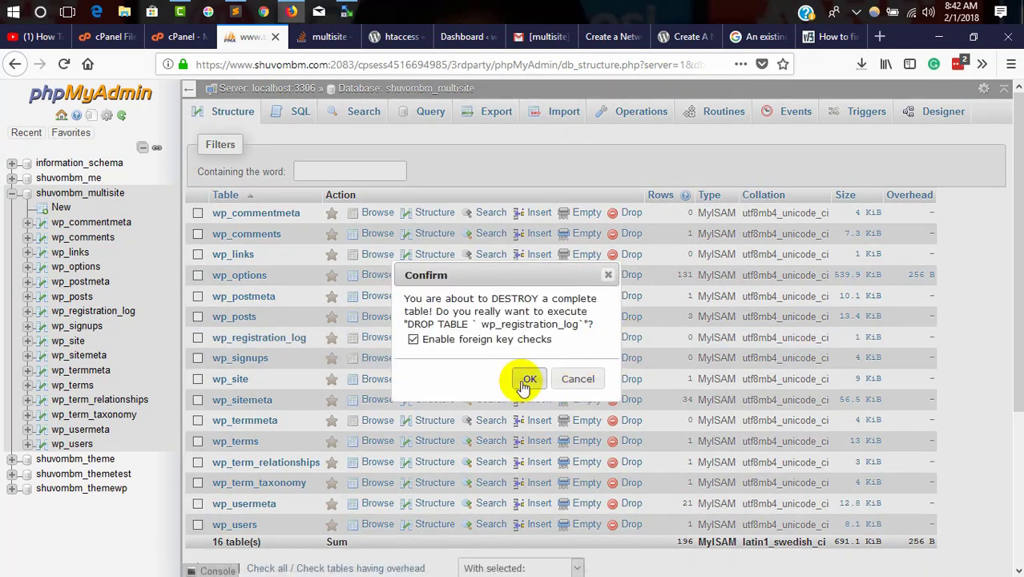
left_click(526, 381)
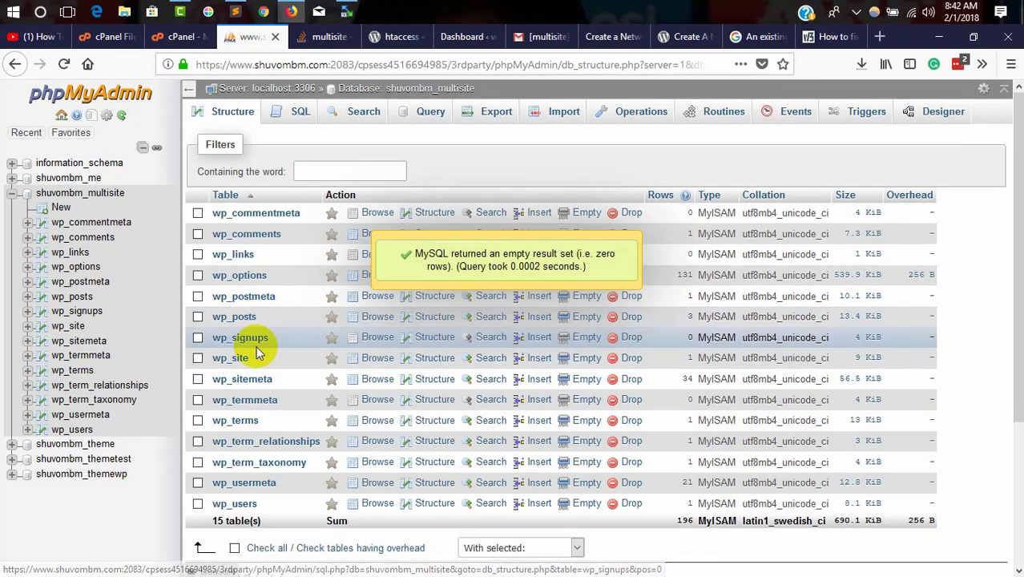
Step: Drop wp_signups, wp_site and wp_sitemeta, leaving 12 tables in shuvombm_multisite
left_click(630, 338)
left_click(527, 375)
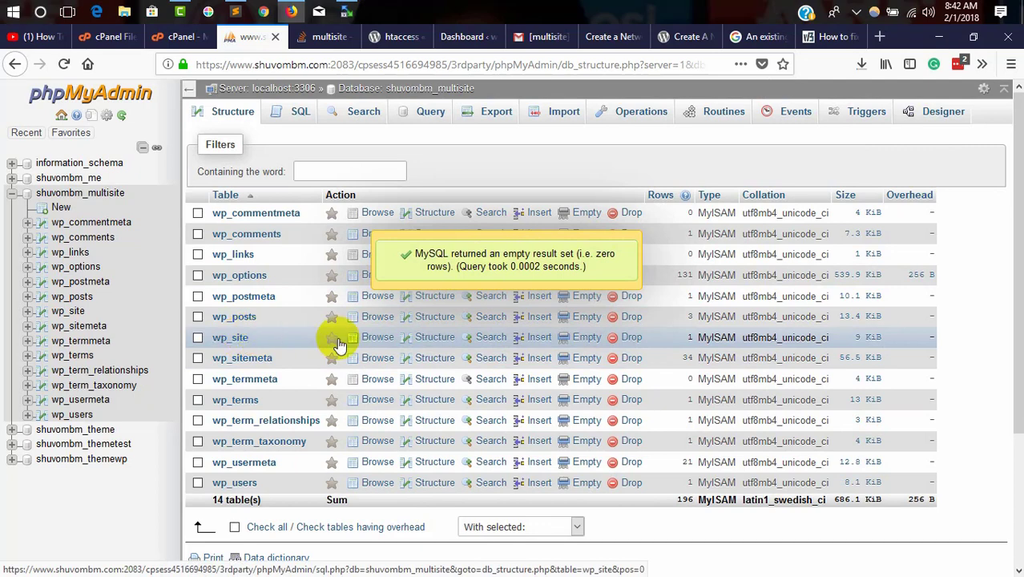
left_click(629, 339)
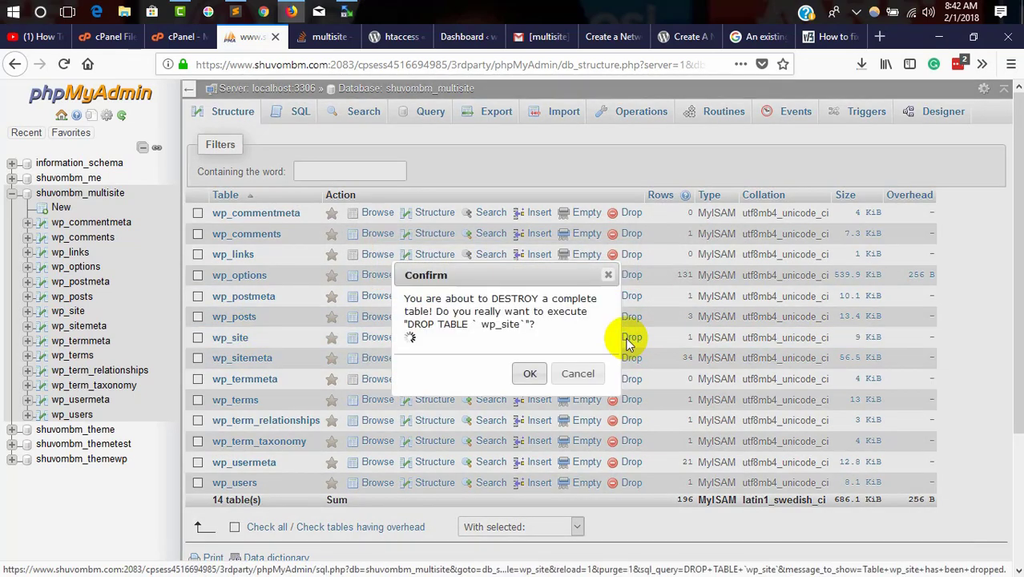
left_click(535, 379)
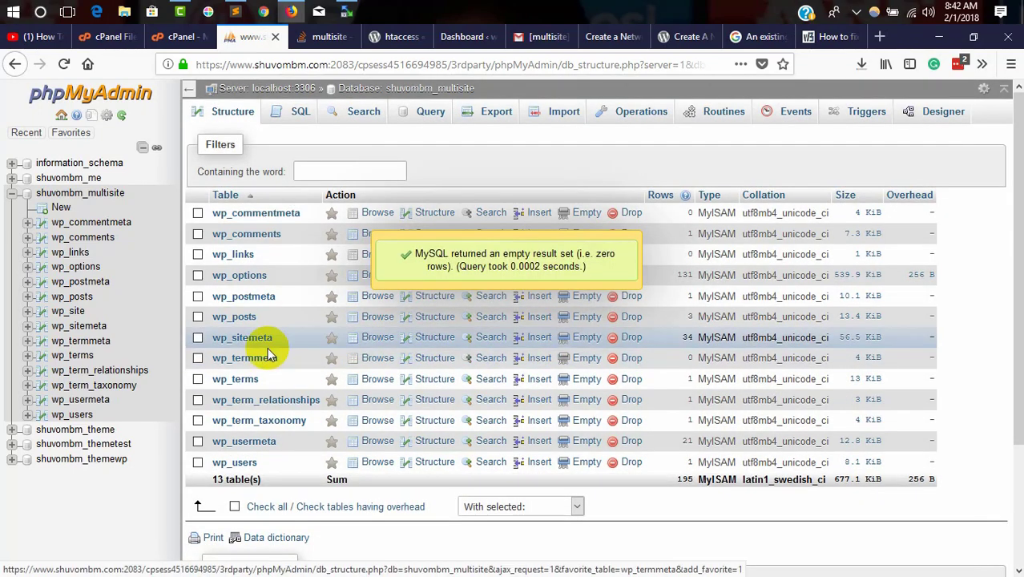
left_click(630, 337)
left_click(529, 378)
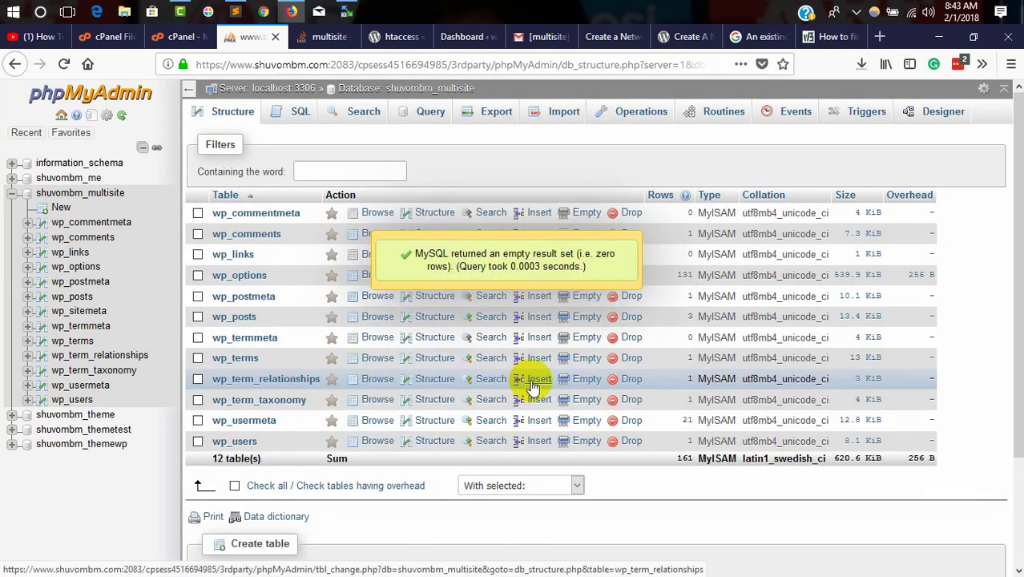
scroll(270, 359, "down", 3)
scroll(270, 348, "up", 3)
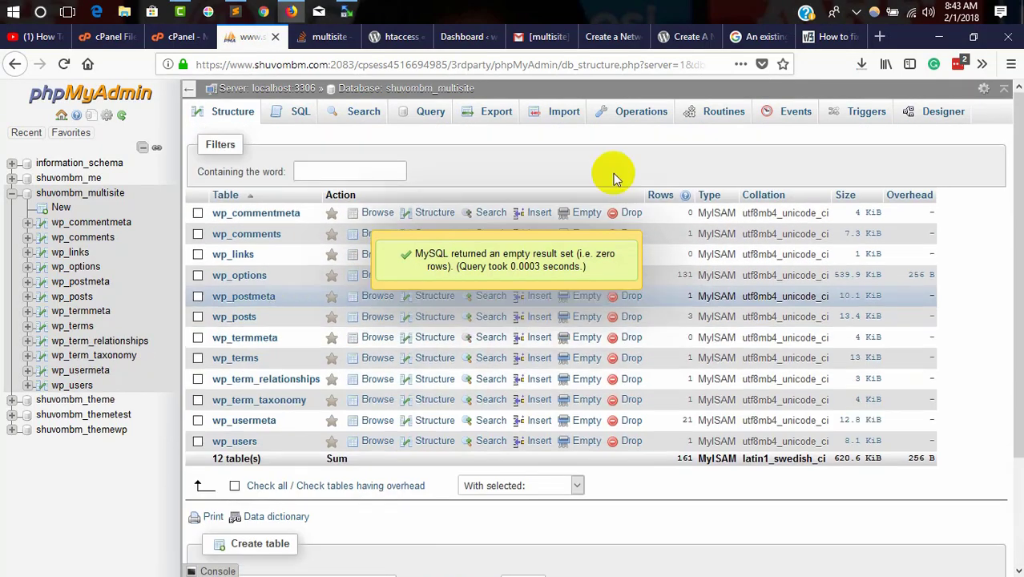
Step: Compare phpMyAdmin's remaining tables with the w3guy list, then show the Codex Create A Network page
left_click(825, 37)
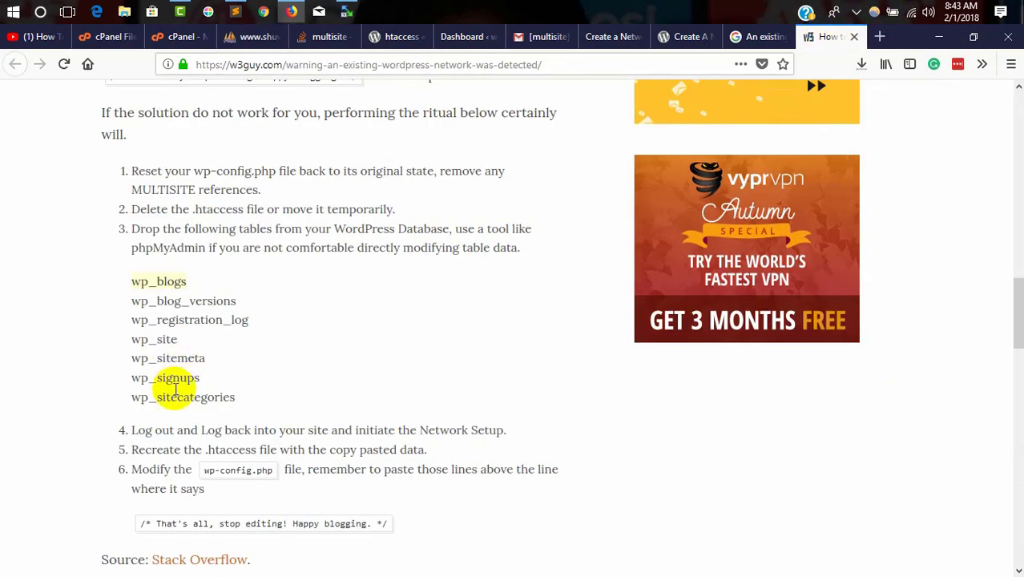
left_click(248, 37)
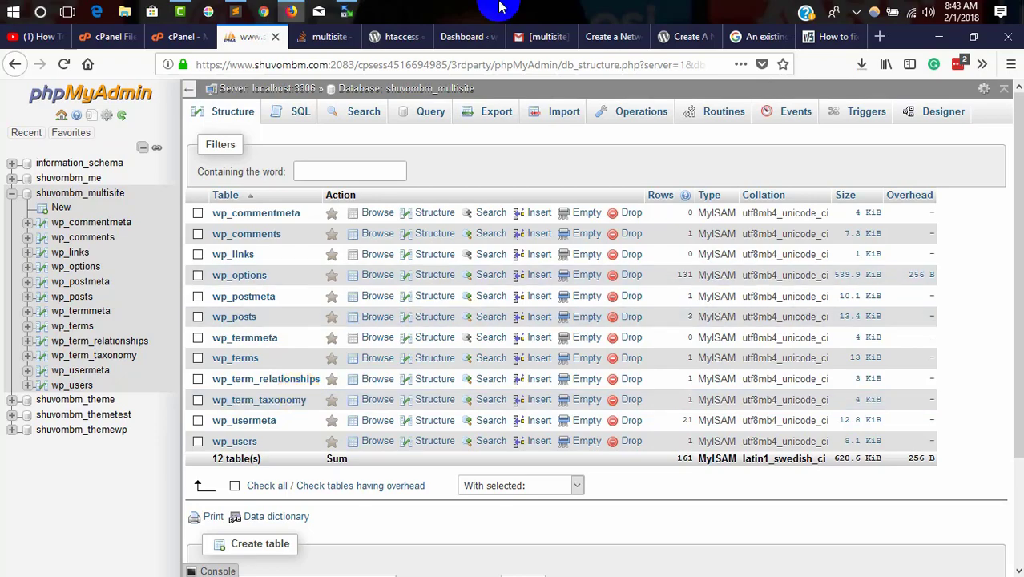
left_click(236, 11)
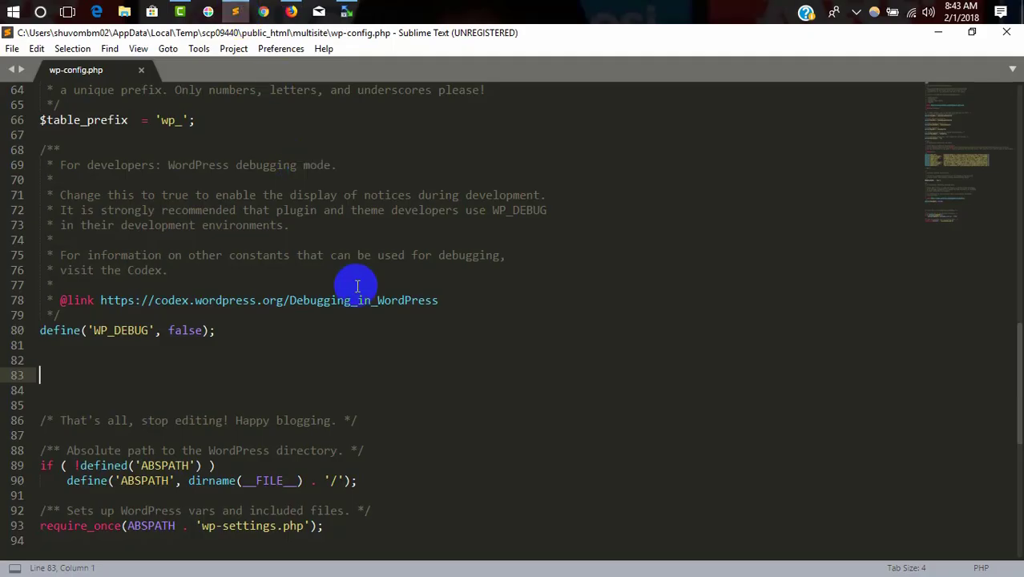
left_click(290, 11)
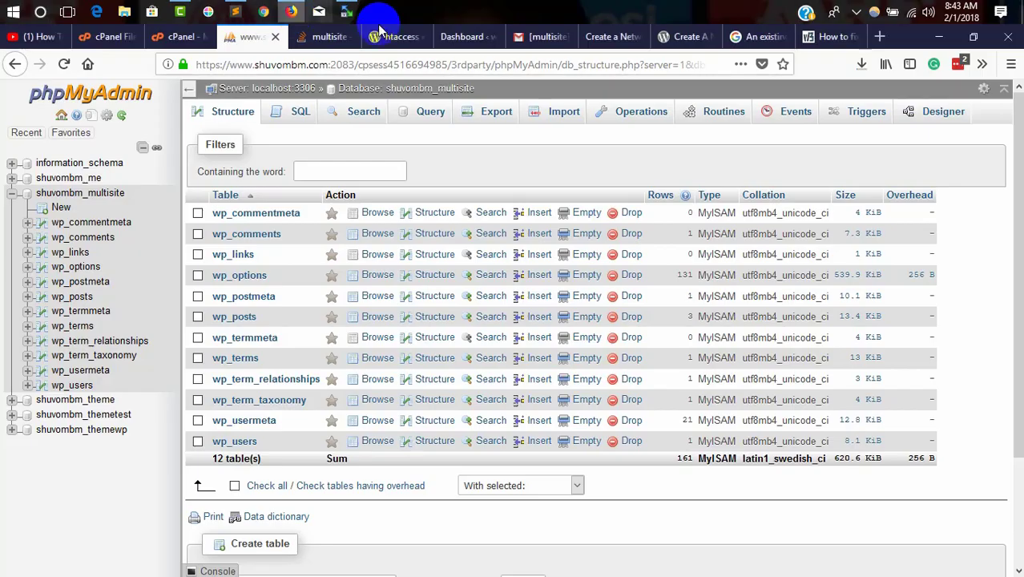
left_click(690, 36)
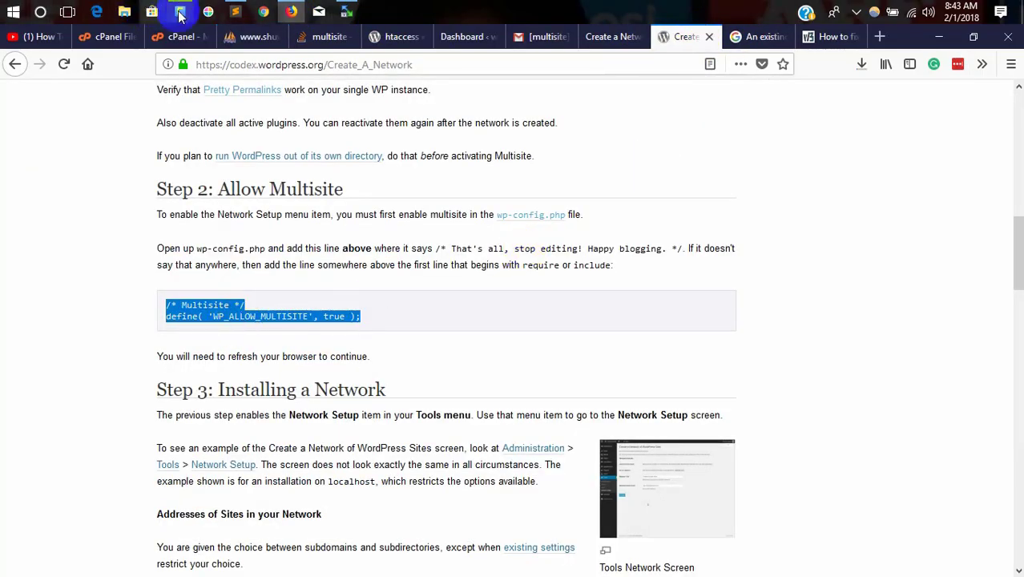
Step: Paste the Multisite WP_ALLOW_MULTISITE define above 'That's all, stop editing' in wp-config.php and save
left_click(236, 11)
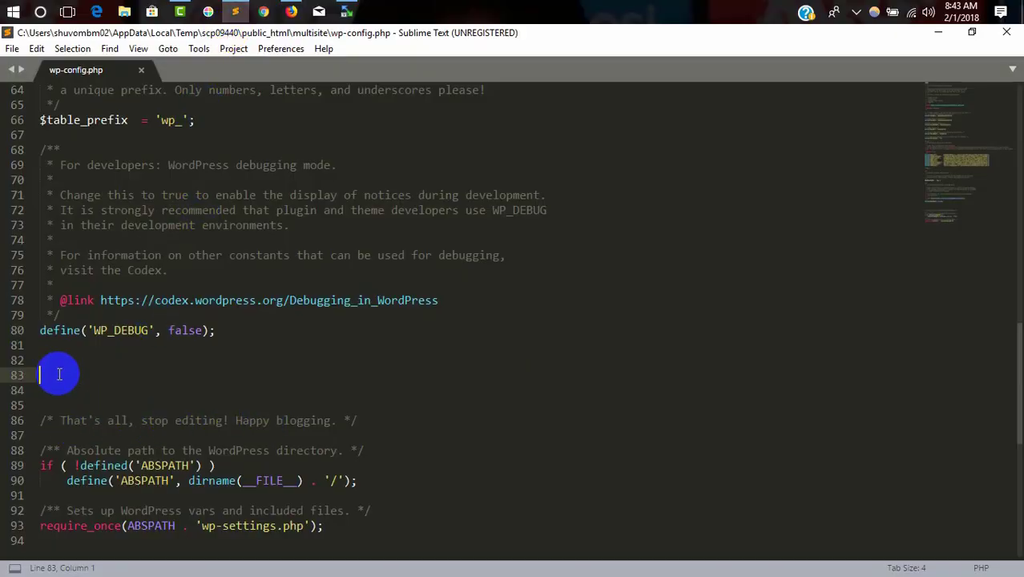
key("super")
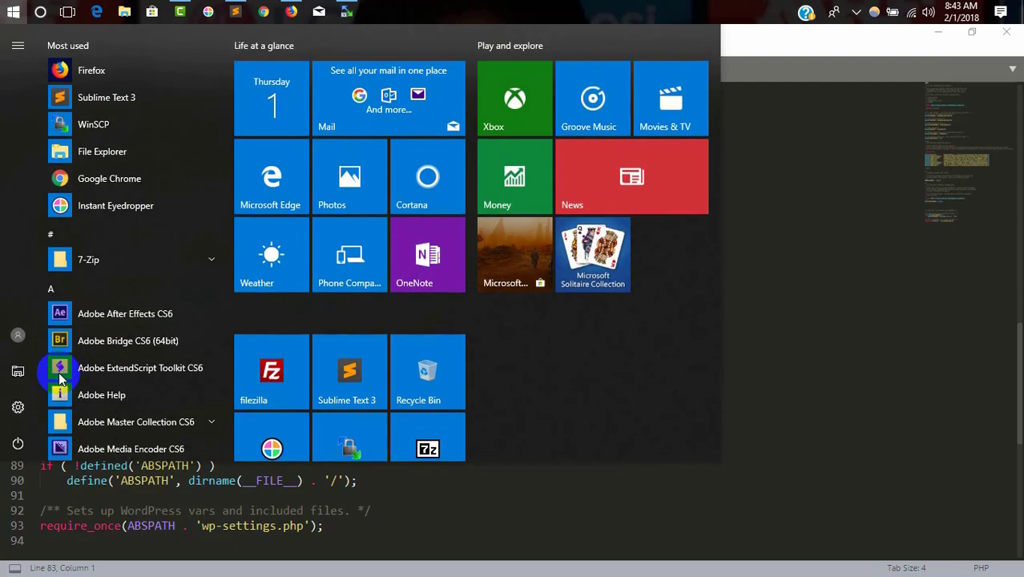
key("Escape")
type("/* Multisite */ define( 'WP_ALLOW_MULTISITE', true );")
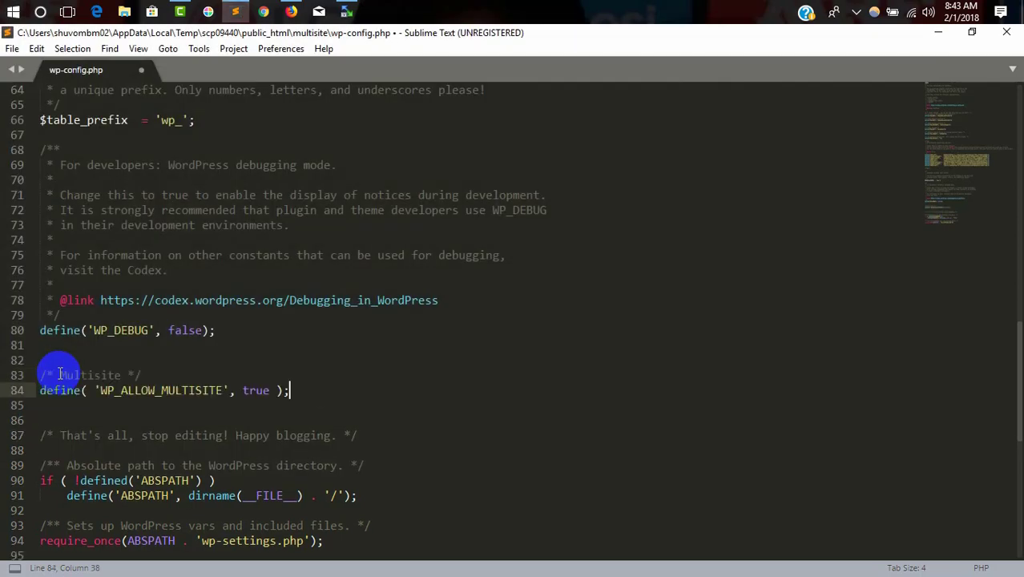
key("ctrl+s")
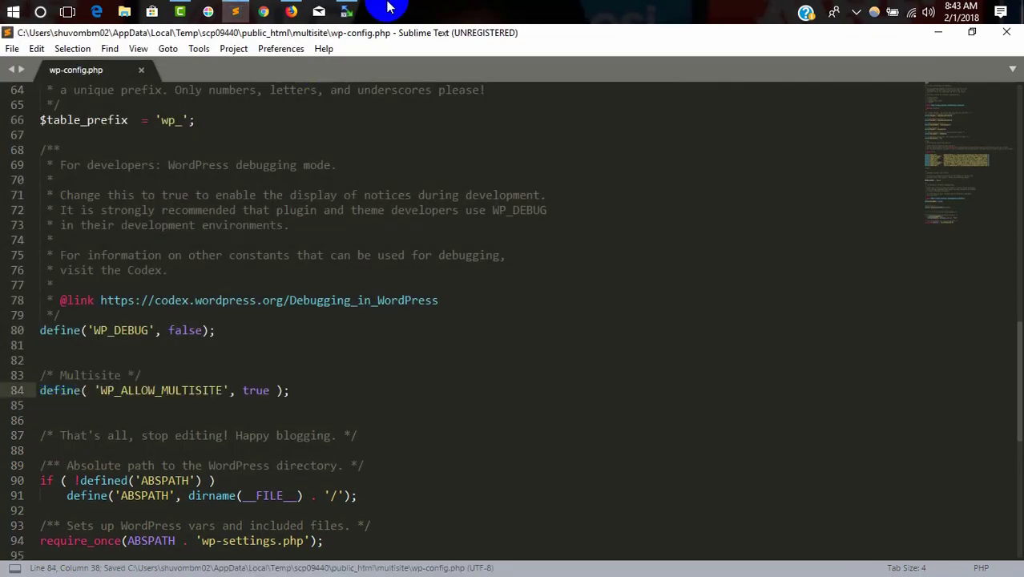
left_click(291, 12)
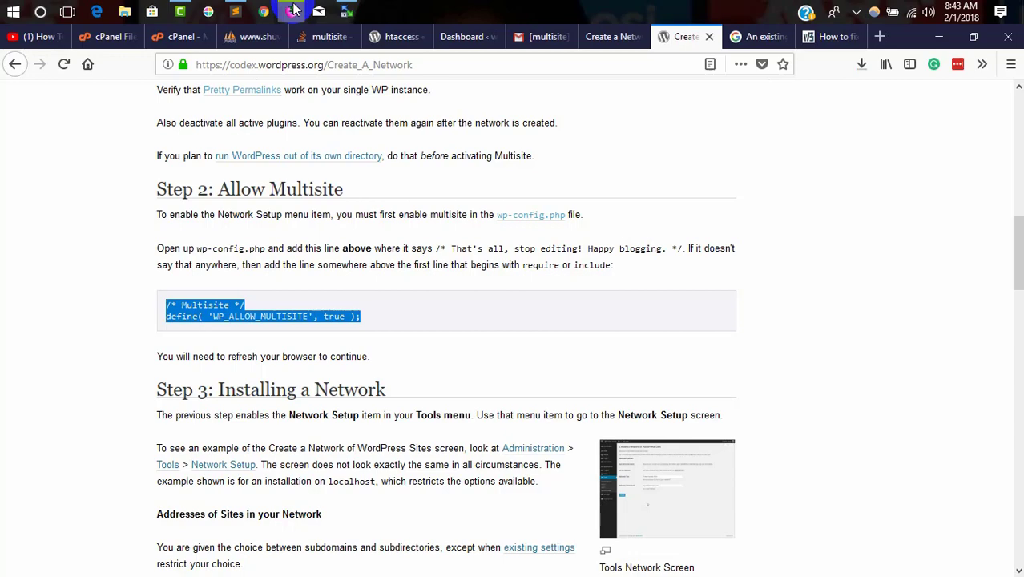
left_click(481, 37)
Step: From the multisite Dashboard, run Tools > Network Setup and Install with the shown network details
left_click(613, 37)
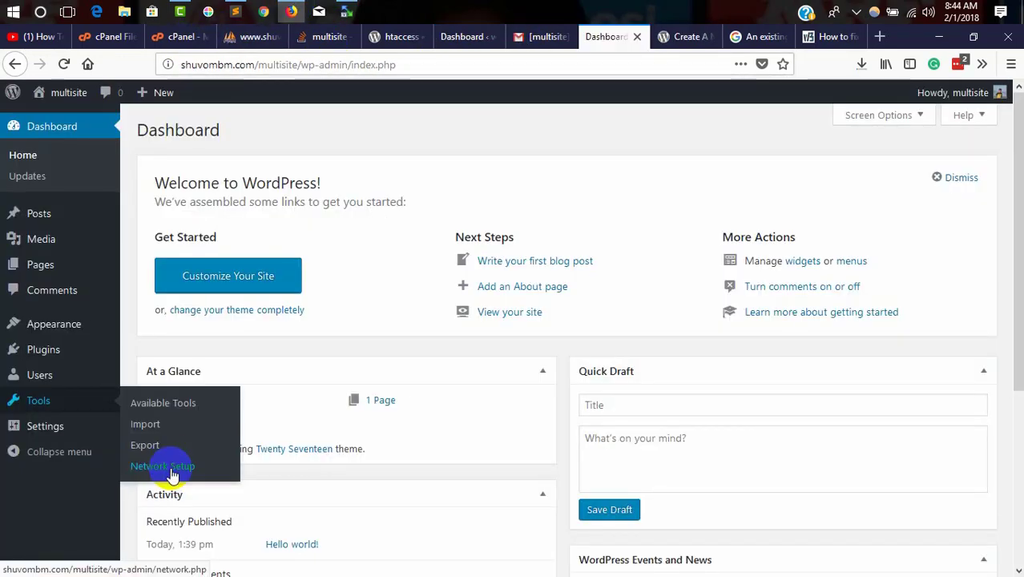
mouse_move(51, 402)
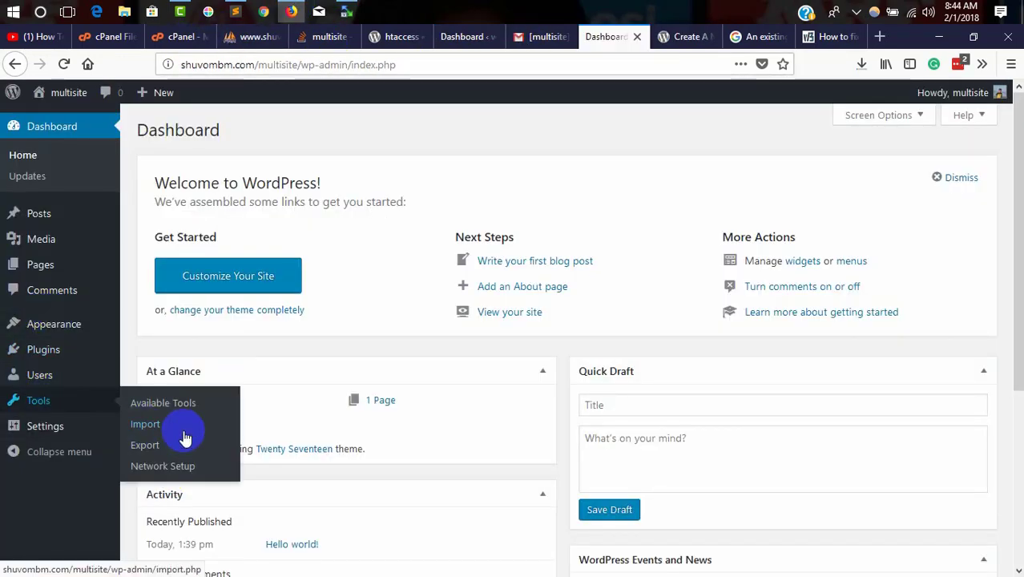
left_click(174, 468)
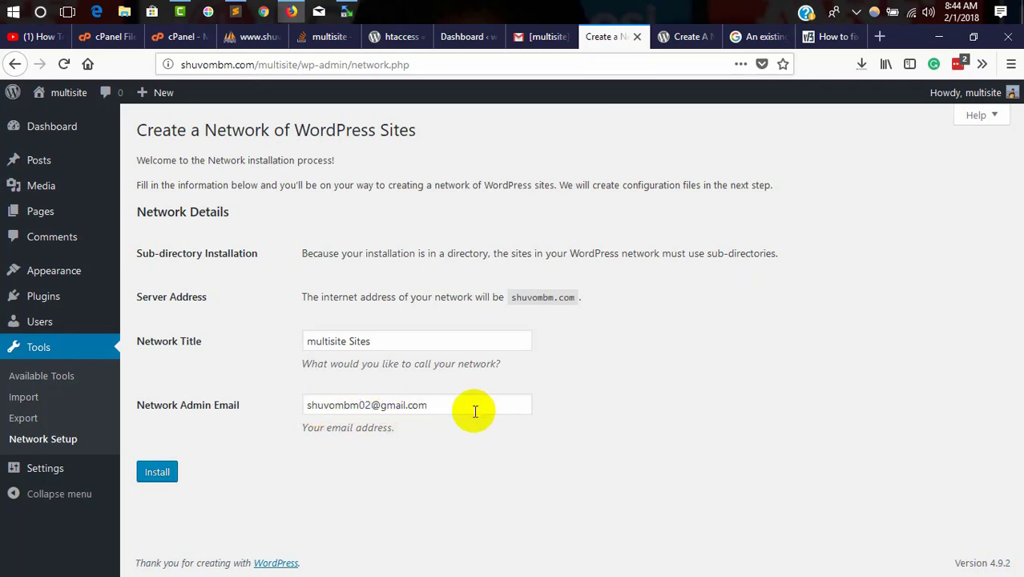
left_click(159, 473)
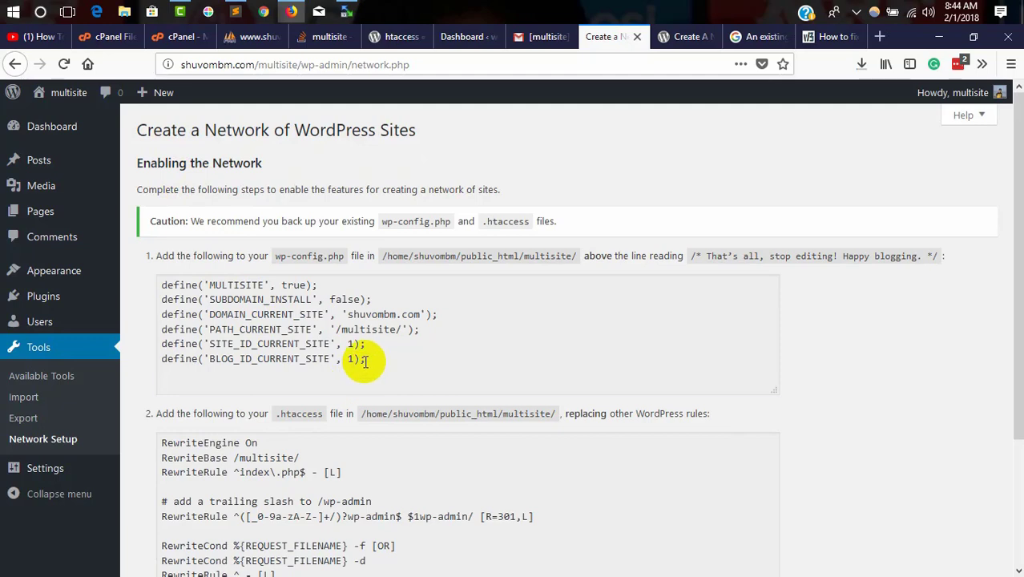
Step: Copy the six wp-config define lines from WordPress's network instructions
left_click_drag(365, 359, 161, 286)
right_click(196, 286)
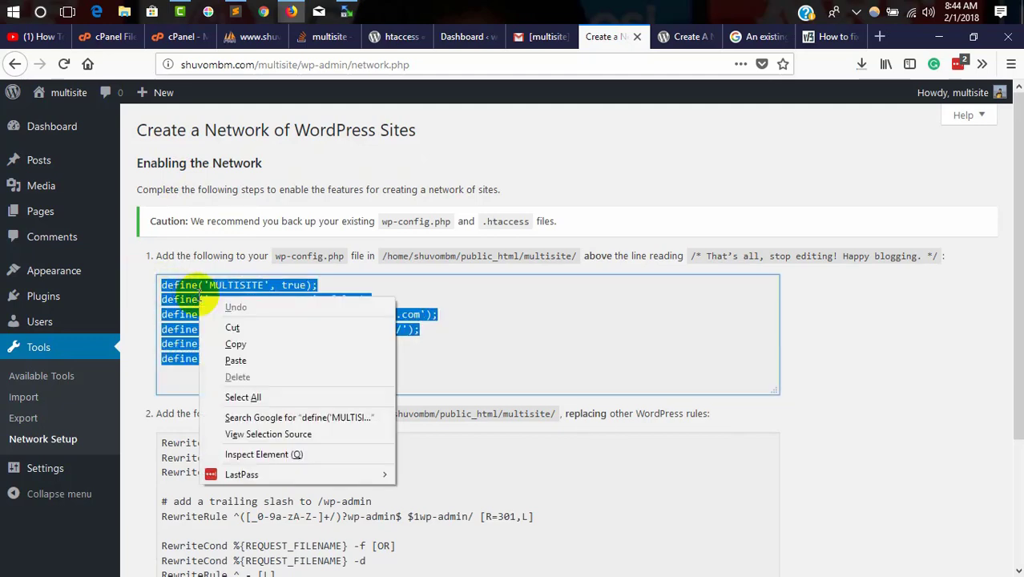
left_click(242, 340)
Step: Paste the defines on a new line below WP_ALLOW_MULTISITE in wp-config.php and save
left_click(235, 11)
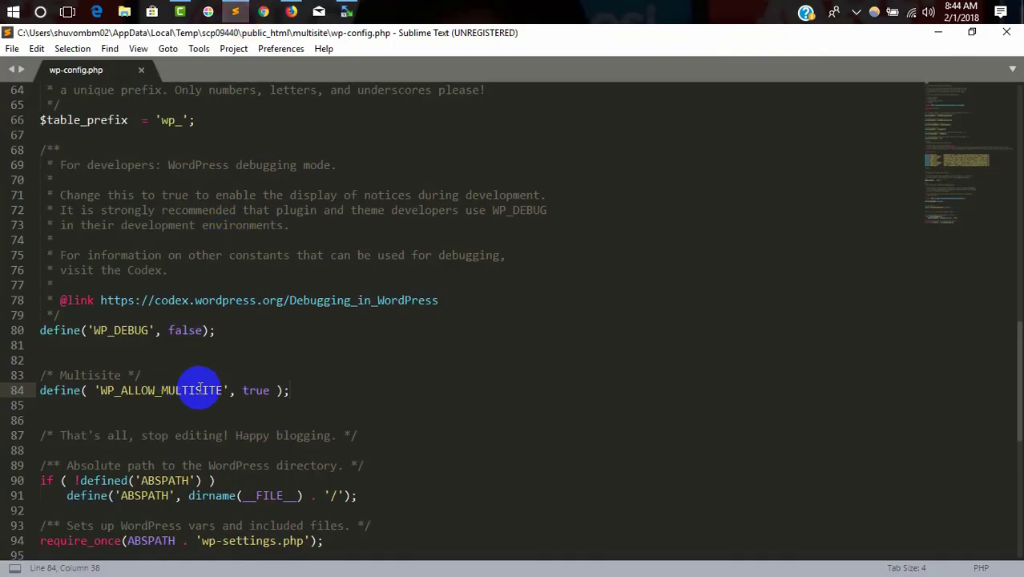
key("Return")
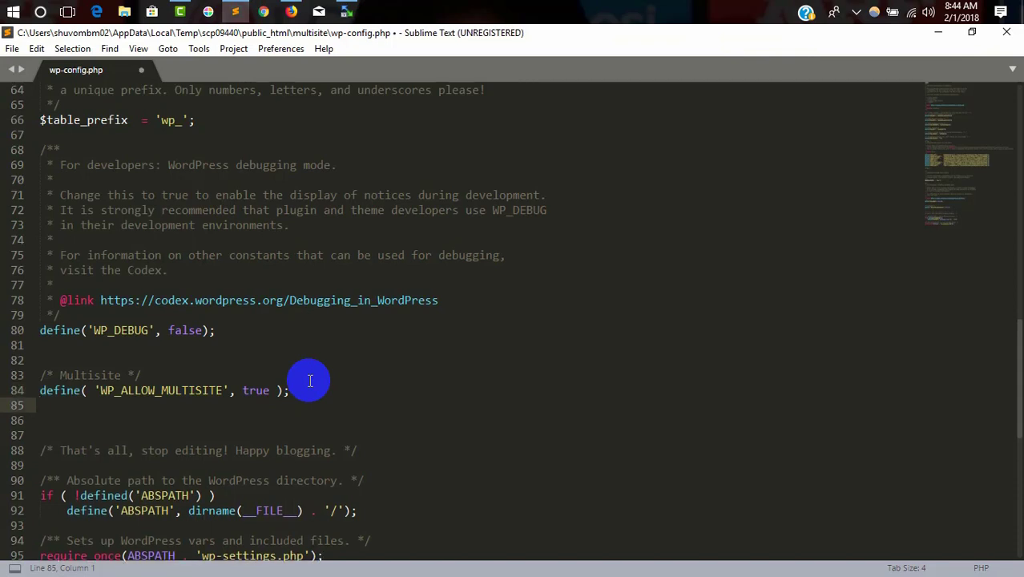
key("ctrl+v")
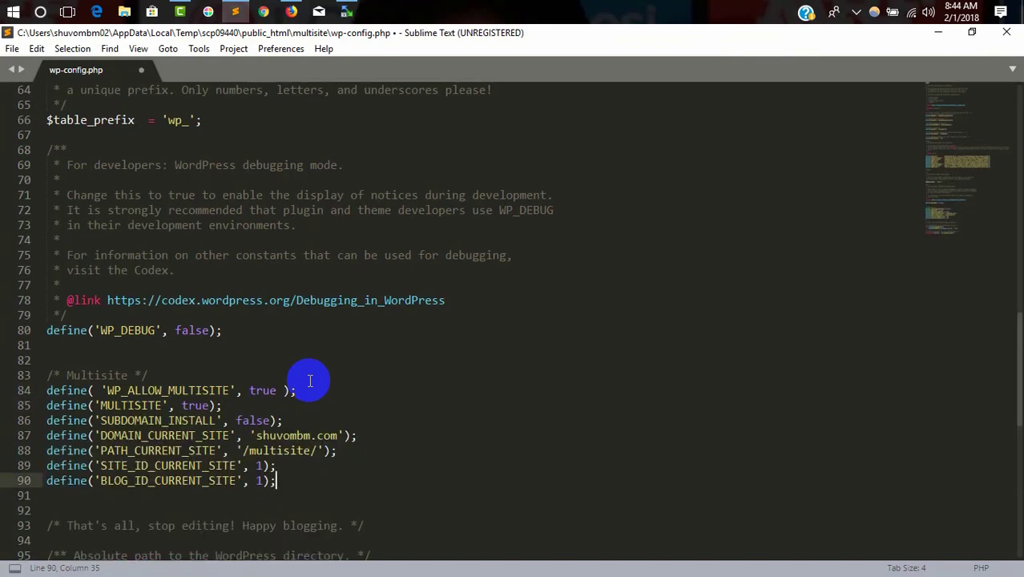
key("ctrl+s")
left_click(290, 10)
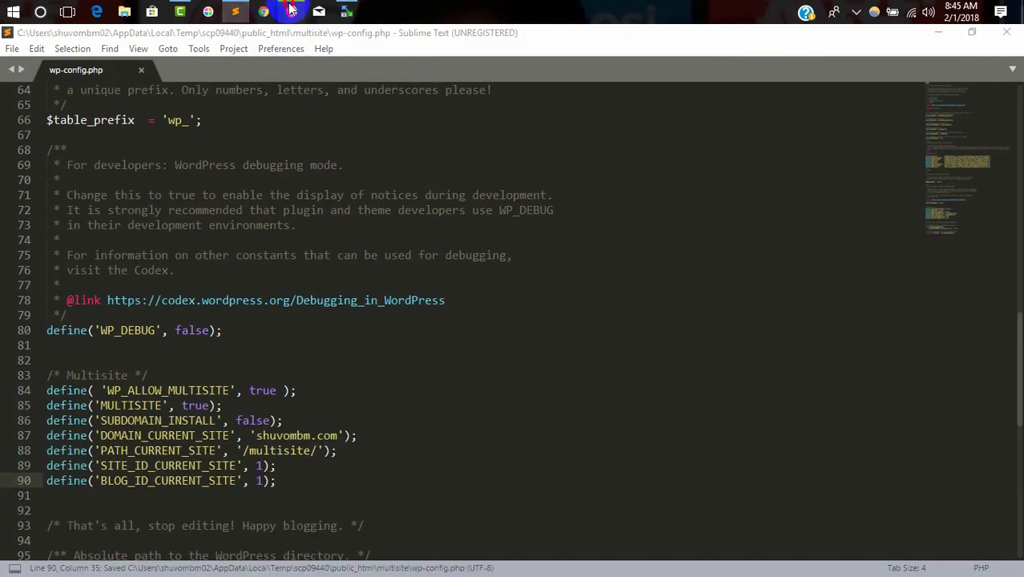
scroll(376, 338, "down", 3)
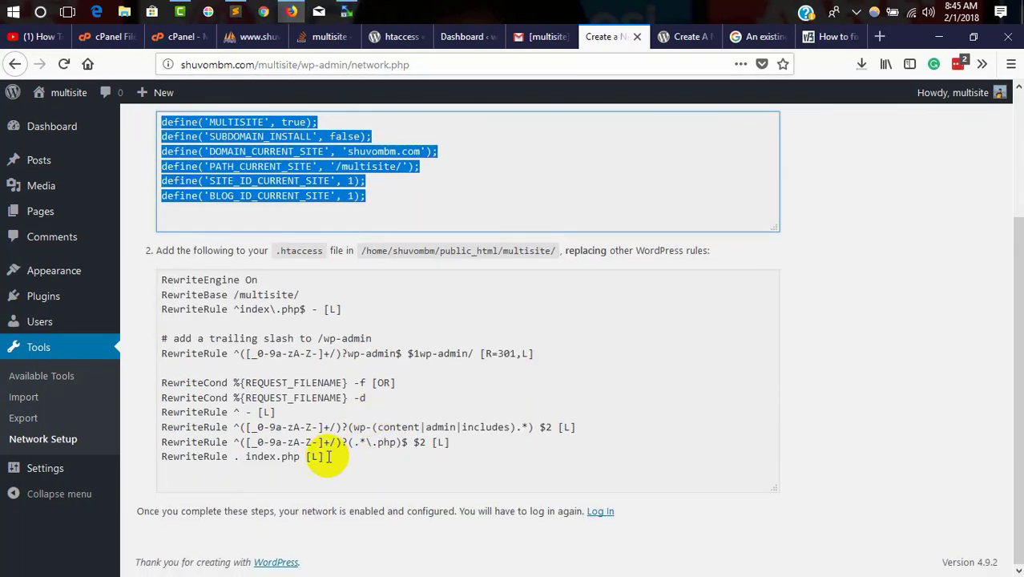
Step: Copy the .htaccess rules block and open the multisite folder's .htaccess in cPanel's editor
left_click_drag(325, 456, 160, 279)
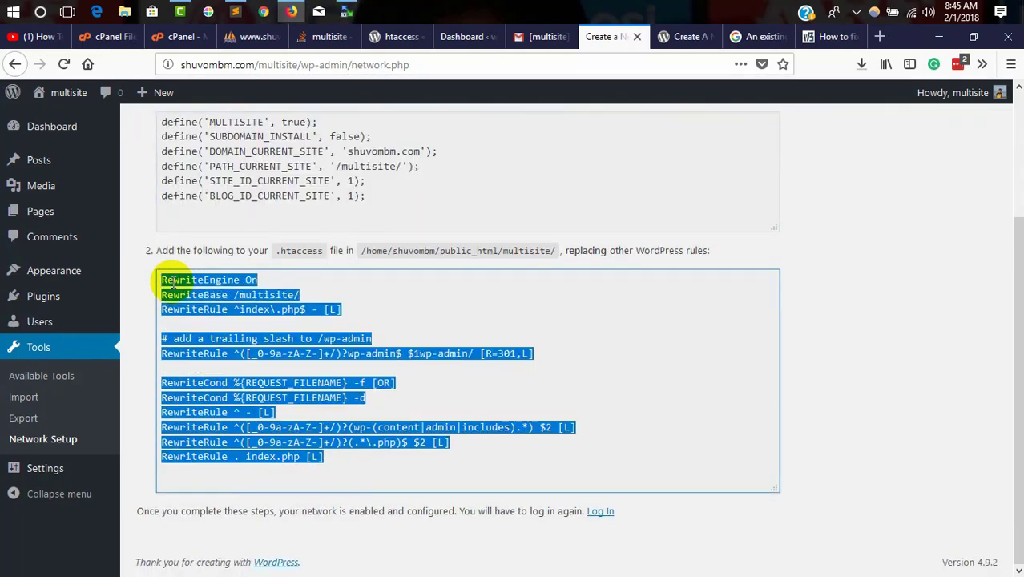
left_click(171, 37)
left_click(105, 37)
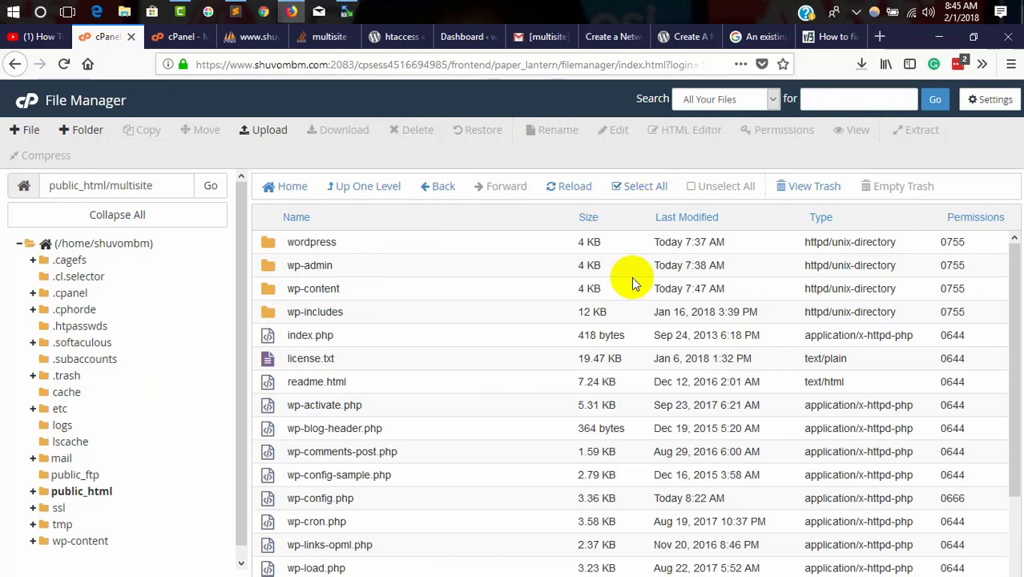
left_click(566, 186)
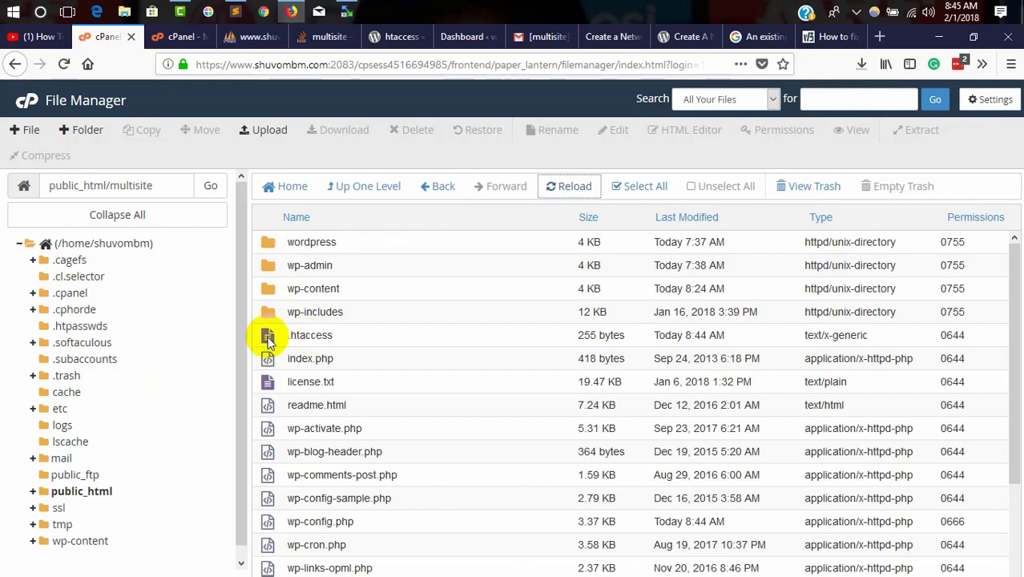
right_click(270, 340)
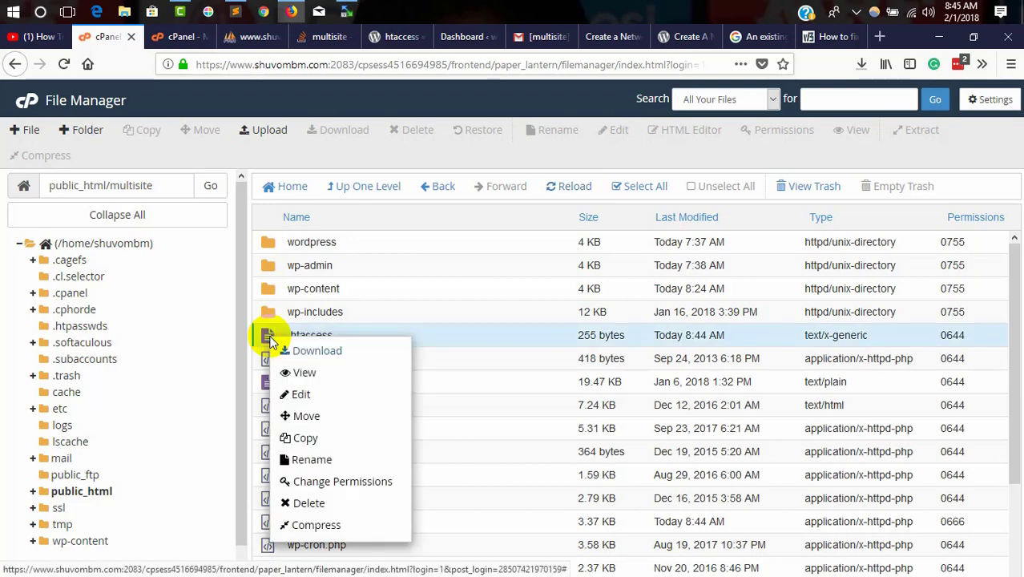
left_click(301, 394)
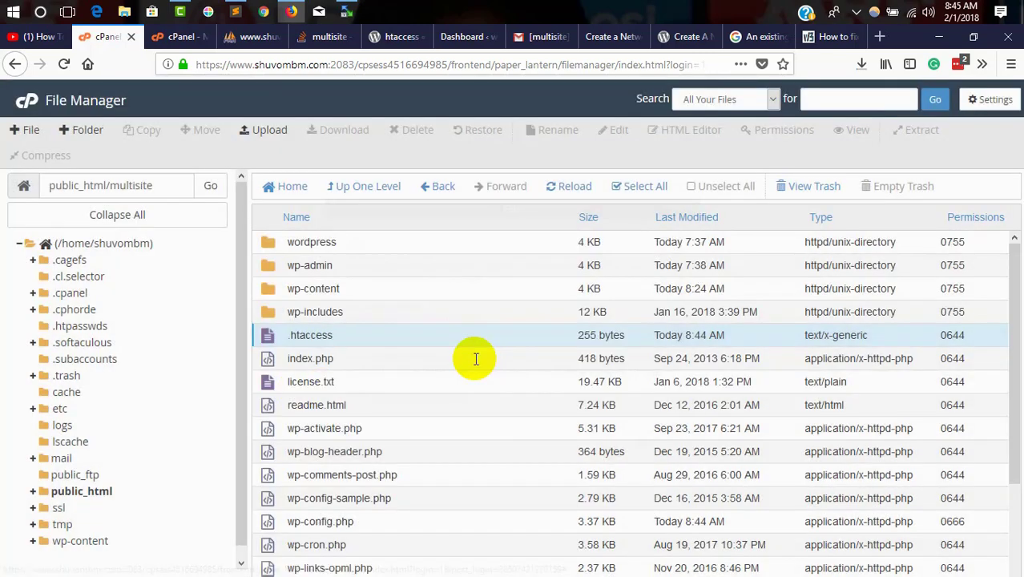
left_click(637, 448)
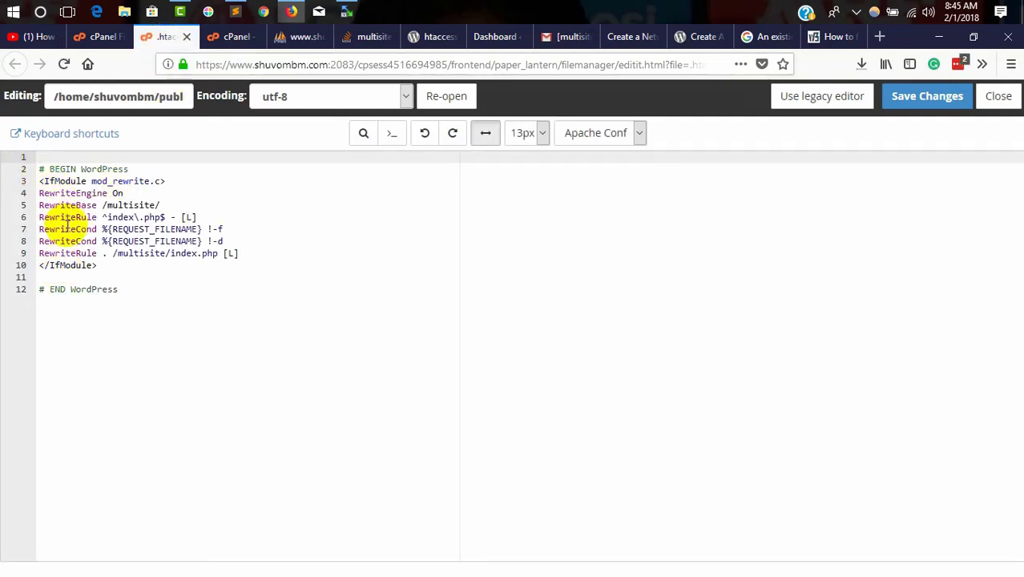
Step: Replace the old rewrite rules on lines 4–9 with the network rules and save
left_click_drag(240, 254, 19, 194)
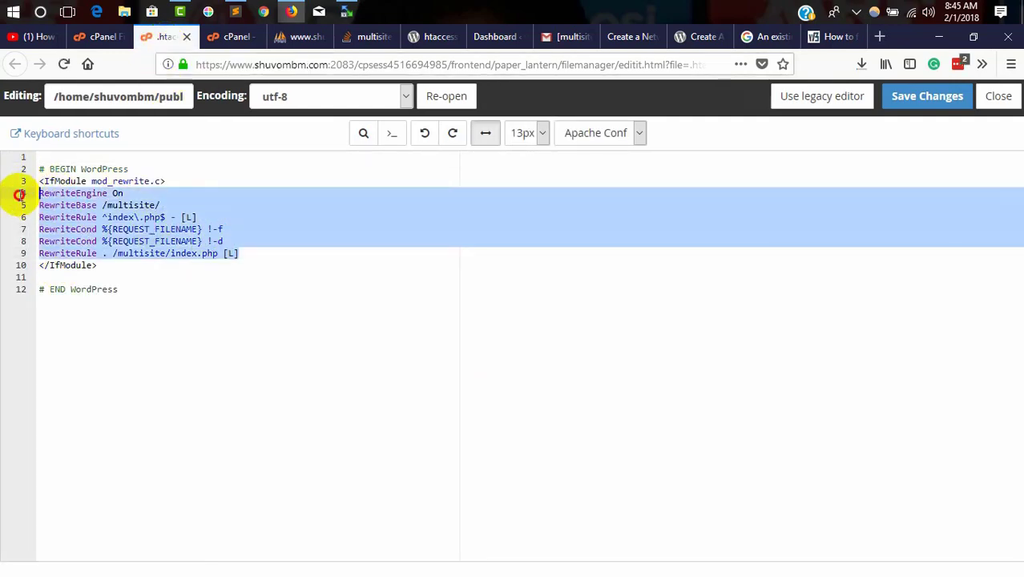
key("Delete")
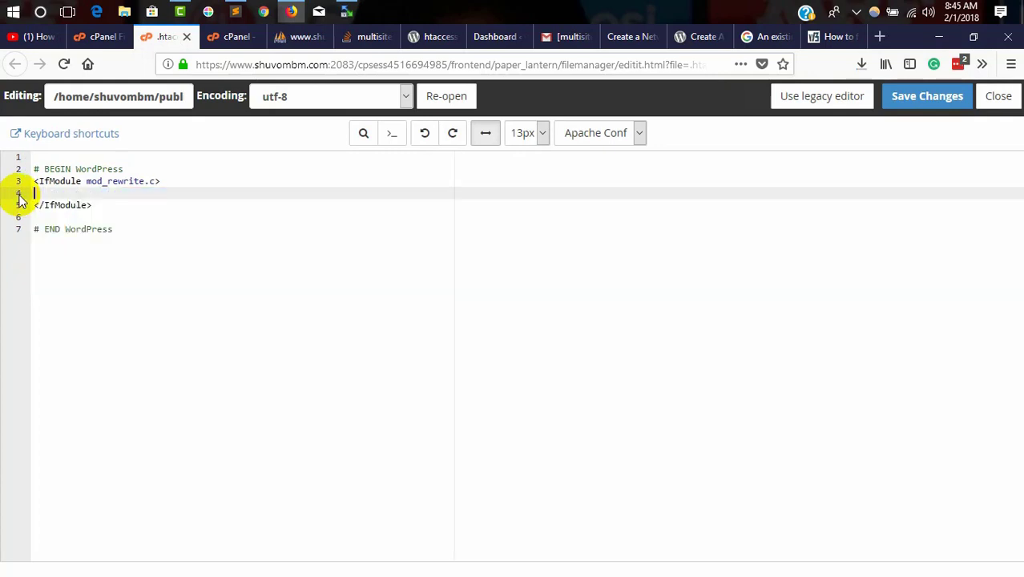
key("ctrl+v")
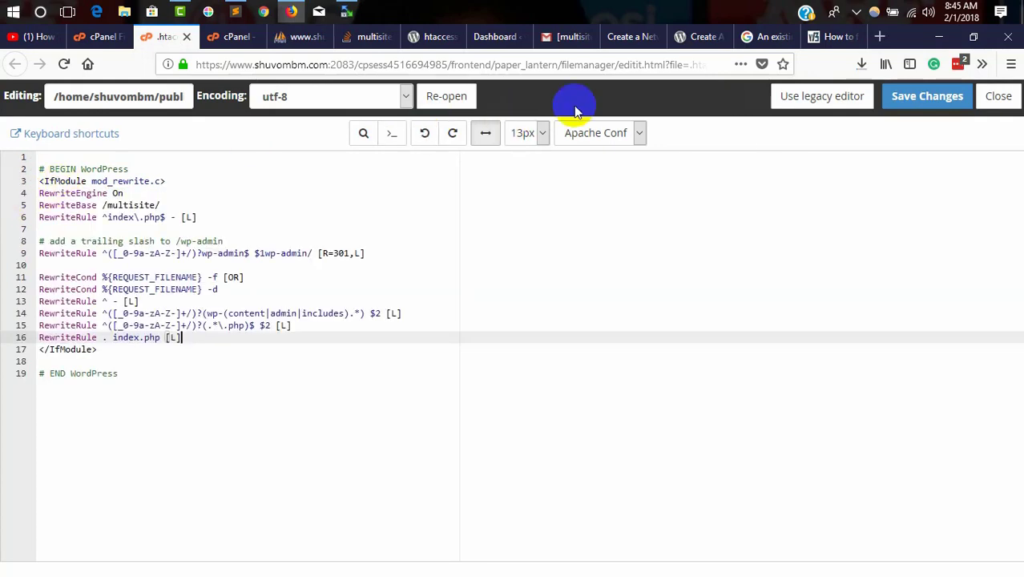
left_click(898, 99)
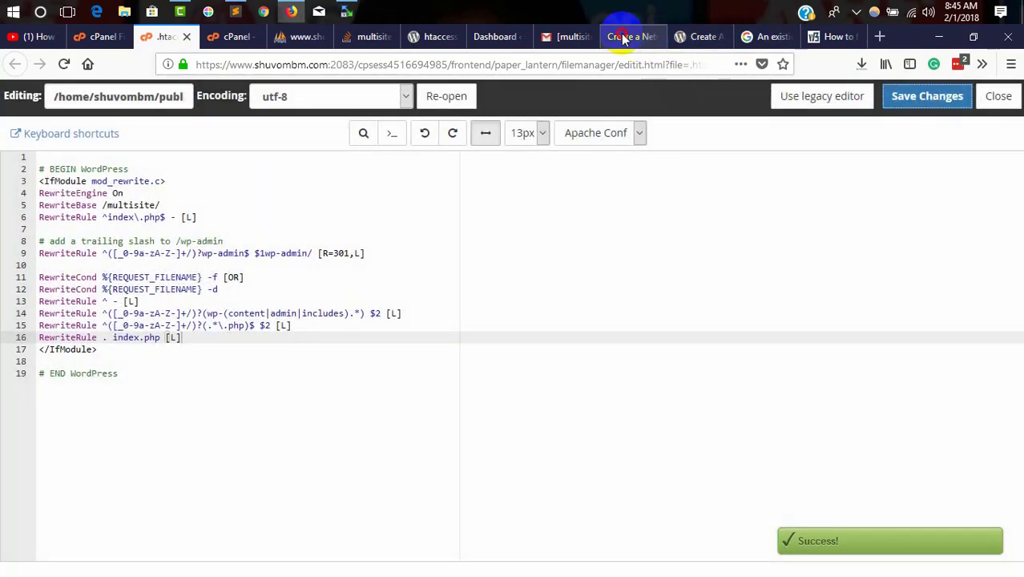
left_click(624, 36)
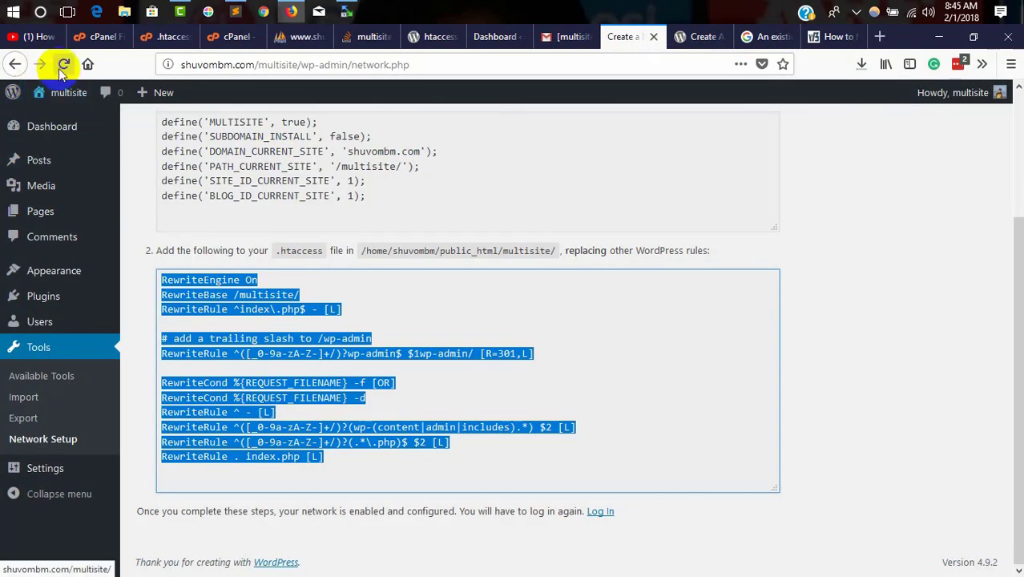
Step: Reload the admin to load the Network Setup page and check My Sites > Network Admin > Dashboard
left_click(15, 64)
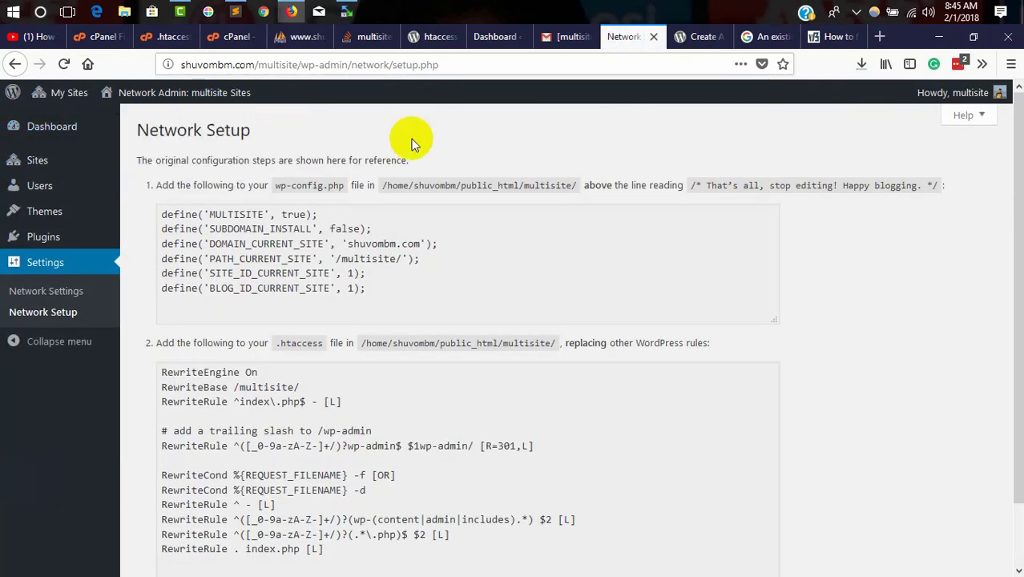
mouse_move(62, 162)
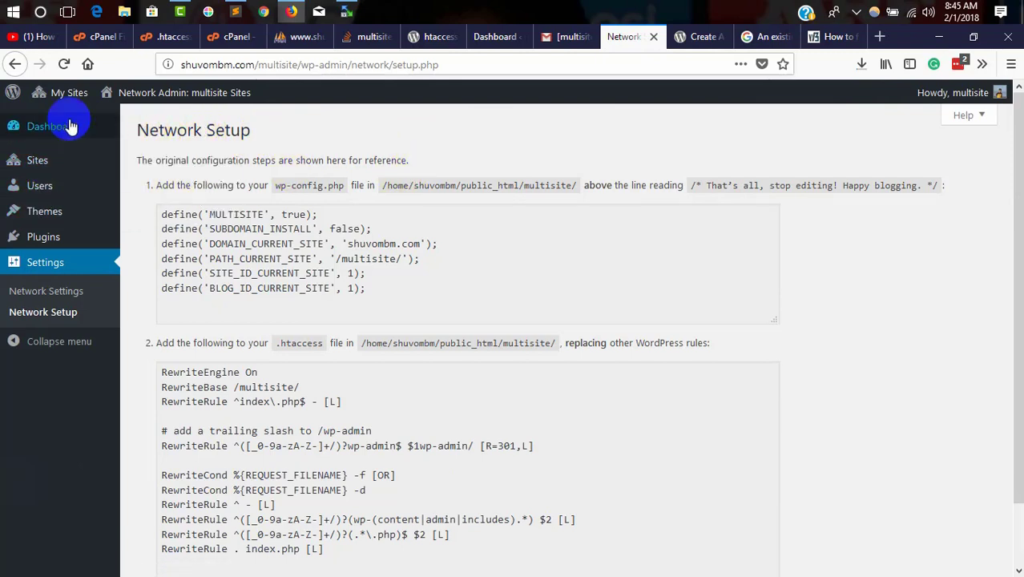
mouse_move(64, 94)
mouse_move(60, 127)
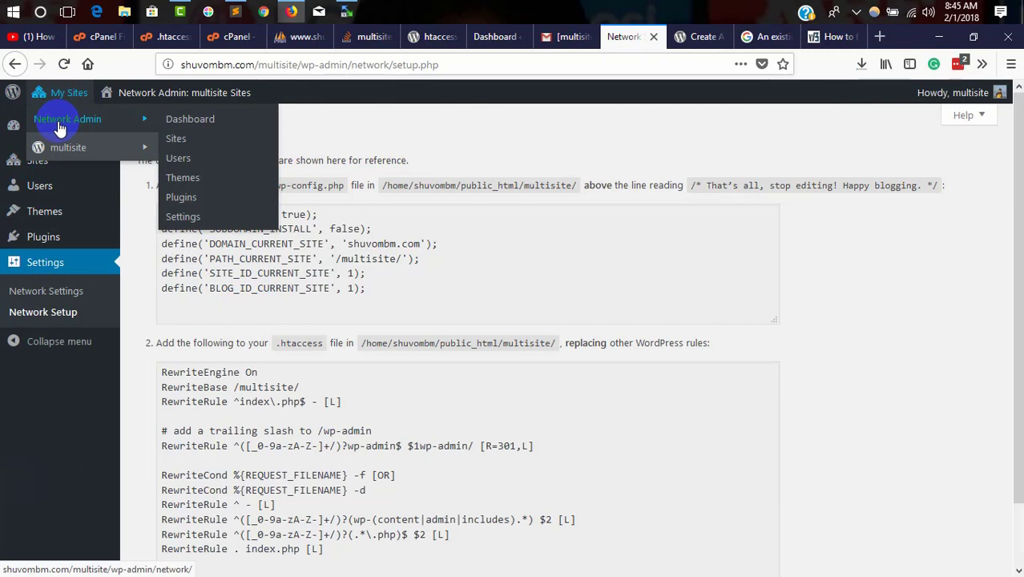